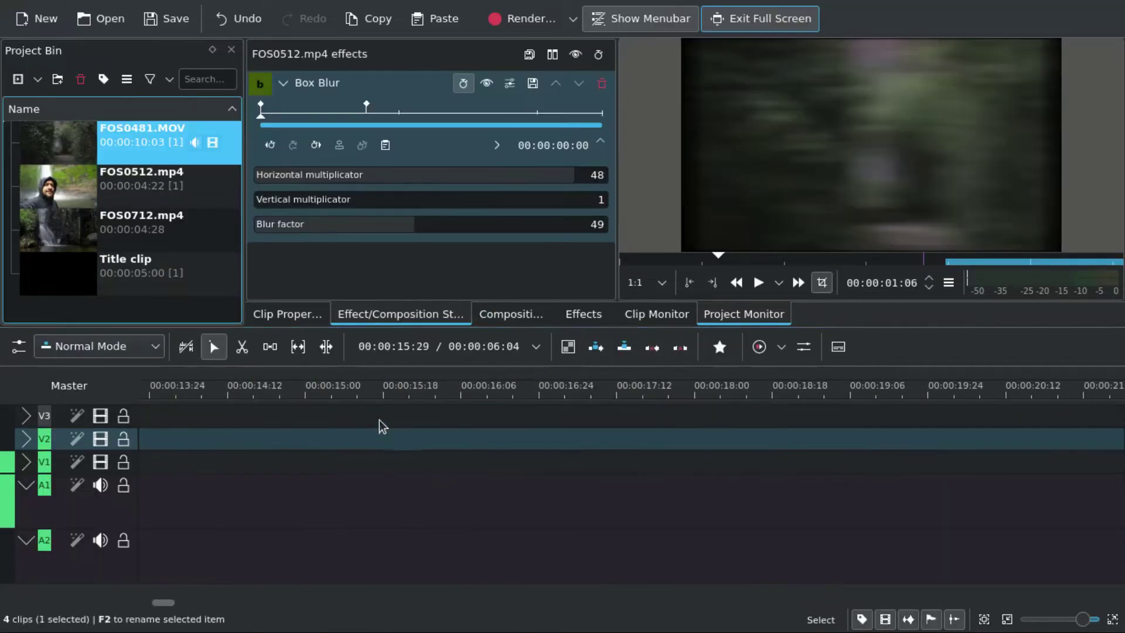
Step: Add FOS0481.MOV from the project bin to track V2, in the empty stretch after the existing clips
left_click_drag(65, 142, 402, 367)
scroll(455, 460, "down", 3)
scroll(455, 460, "down", 1)
left_click_drag(419, 437, 473, 438)
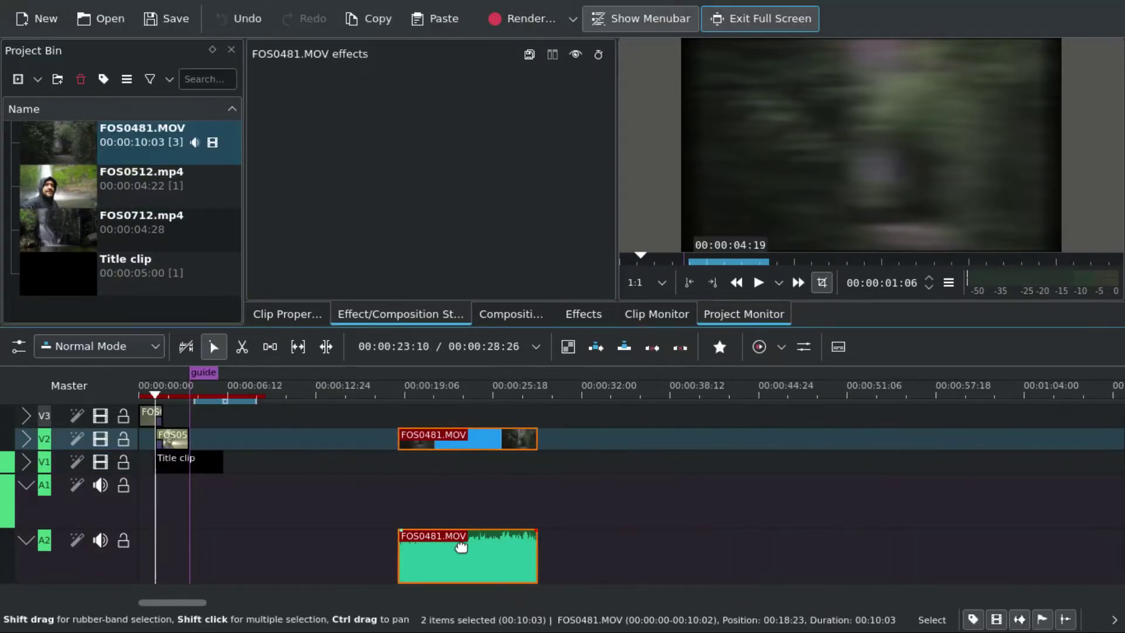
Step: Ungroup the newly placed FOS0481.MOV and delete its audio clip from track A2
right_click(471, 544)
left_click(571, 212)
left_click(453, 557)
key("Delete")
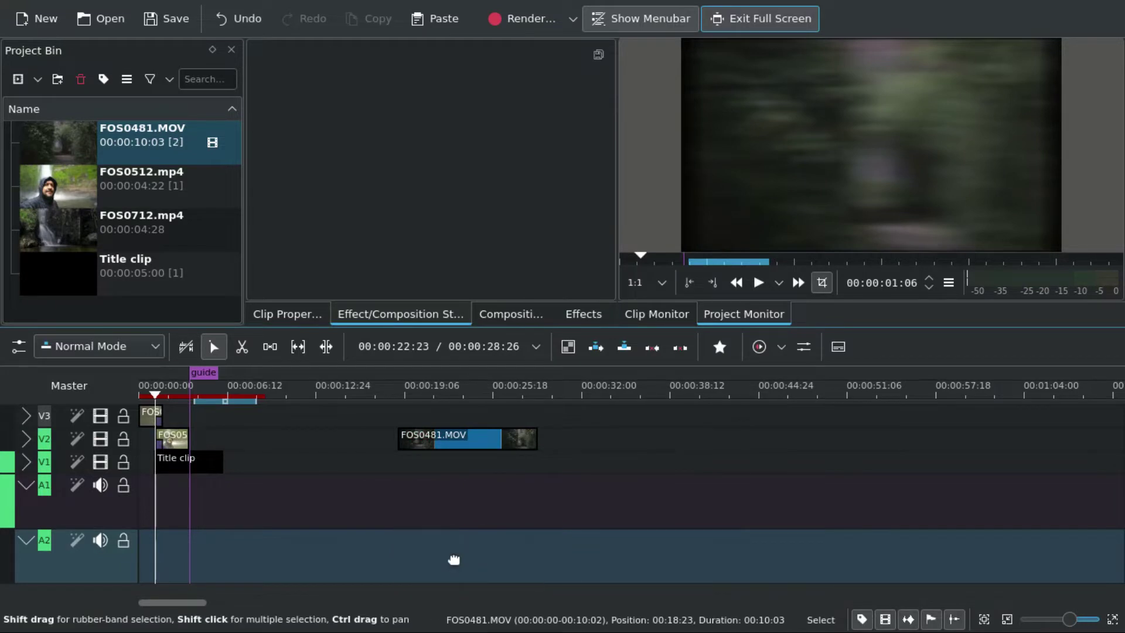
Step: Expand tracks V2 and V3 and move the FOS0481.MOV clip up to V3
scroll(529, 469, "up", 2)
left_click(26, 440)
left_click(27, 415)
left_click_drag(358, 478, 348, 398)
Step: Add FOS0512.mp4 to V2 and trim FOS0481.MOV to 00:00:03:16 so that its end overlaps the start of FOS0512.mp4
left_click_drag(134, 186, 501, 493)
left_click_drag(291, 432, 471, 432)
left_click_drag(636, 432, 593, 432)
left_click_drag(548, 432, 529, 400)
left_click(496, 395)
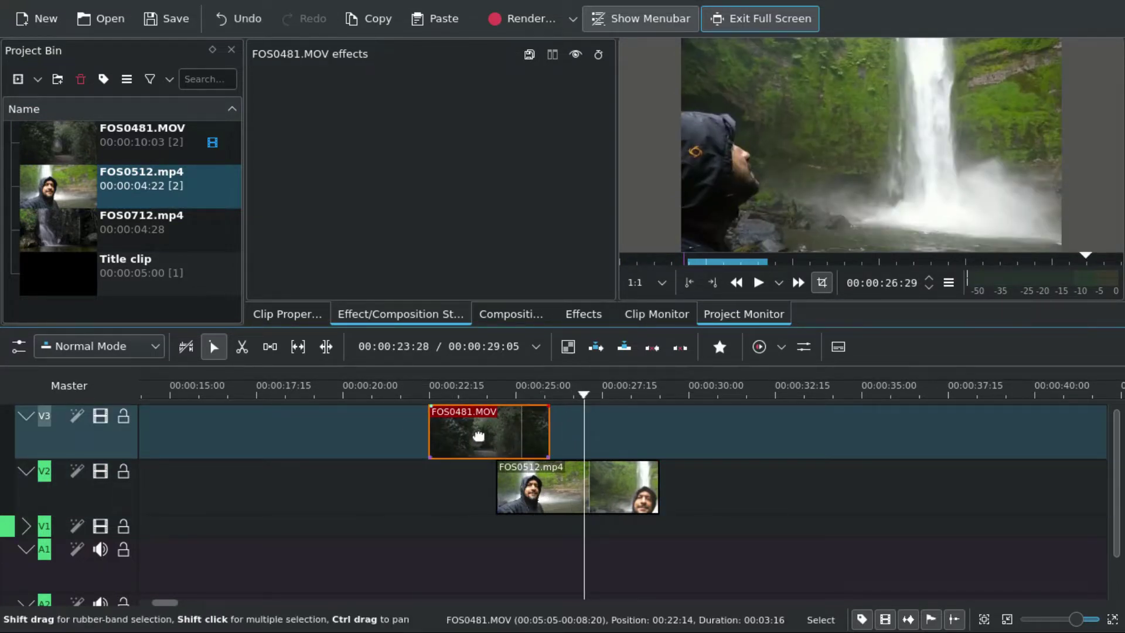
Step: Add a Slide composition to the overlapping end of FOS0481.MOV, starting at the centre and ending at the left
right_click(512, 436)
left_click(586, 490)
left_click(334, 77)
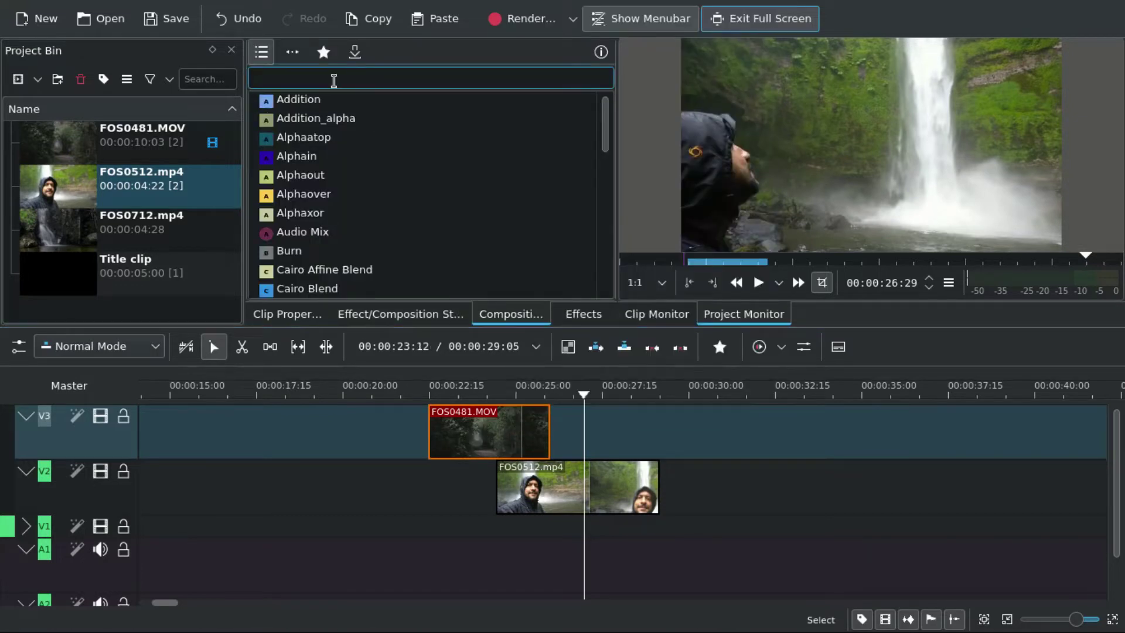
type("slide")
left_click_drag(291, 102, 546, 456)
left_click(331, 55)
left_click(301, 110)
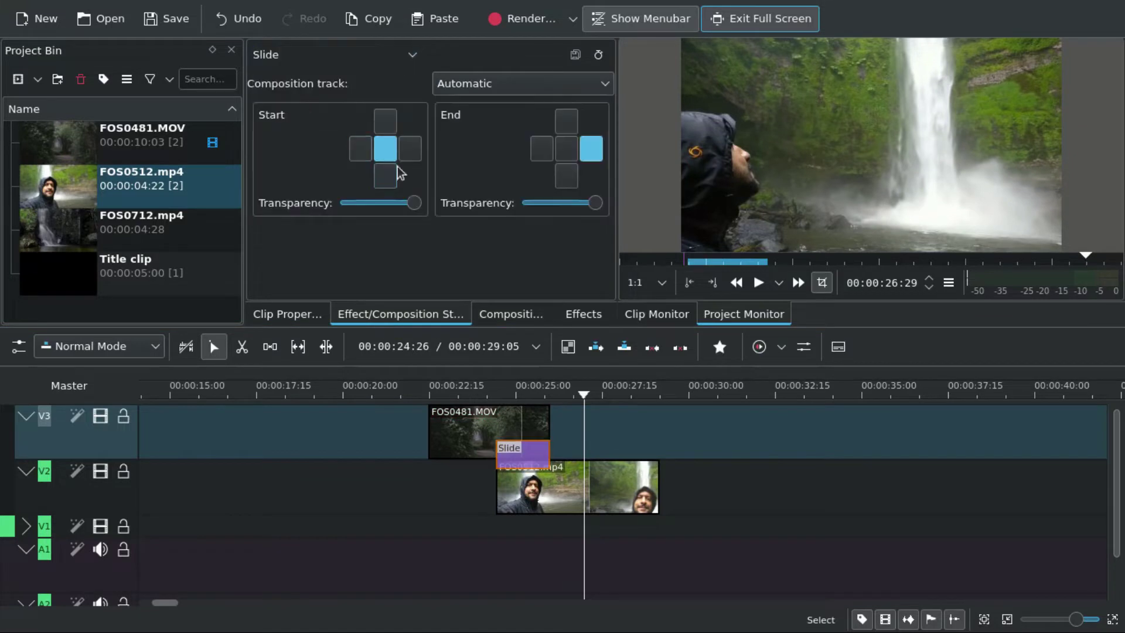
Step: Add a Slide composition over the overlapping start of FOS0512.mp4, going from right to centre, and preview the transition
left_click(545, 467)
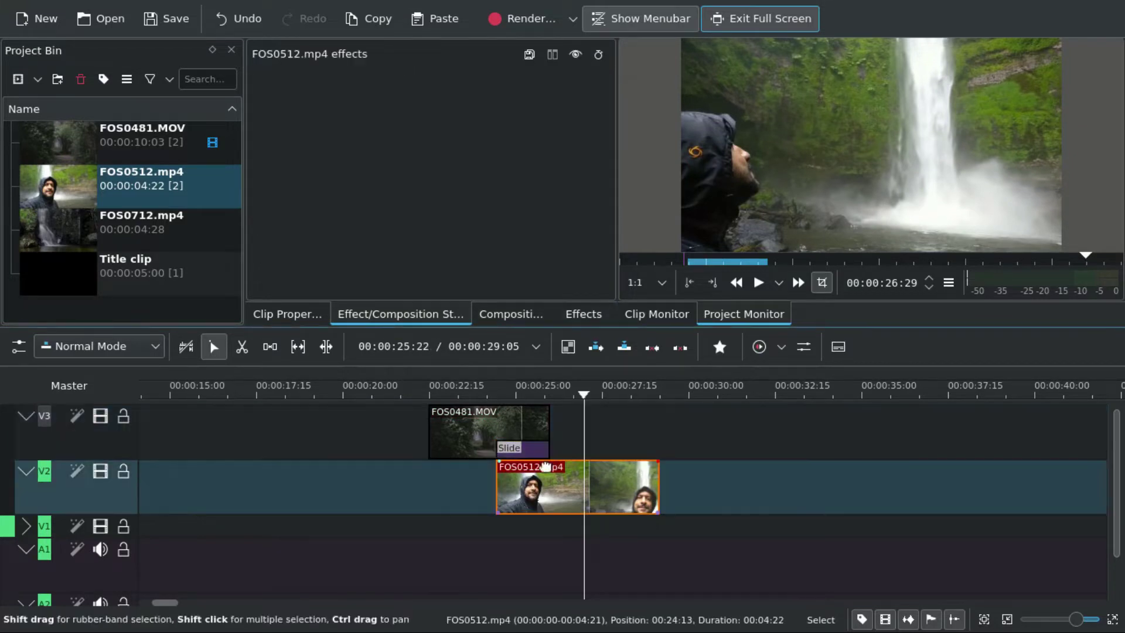
left_click(507, 515)
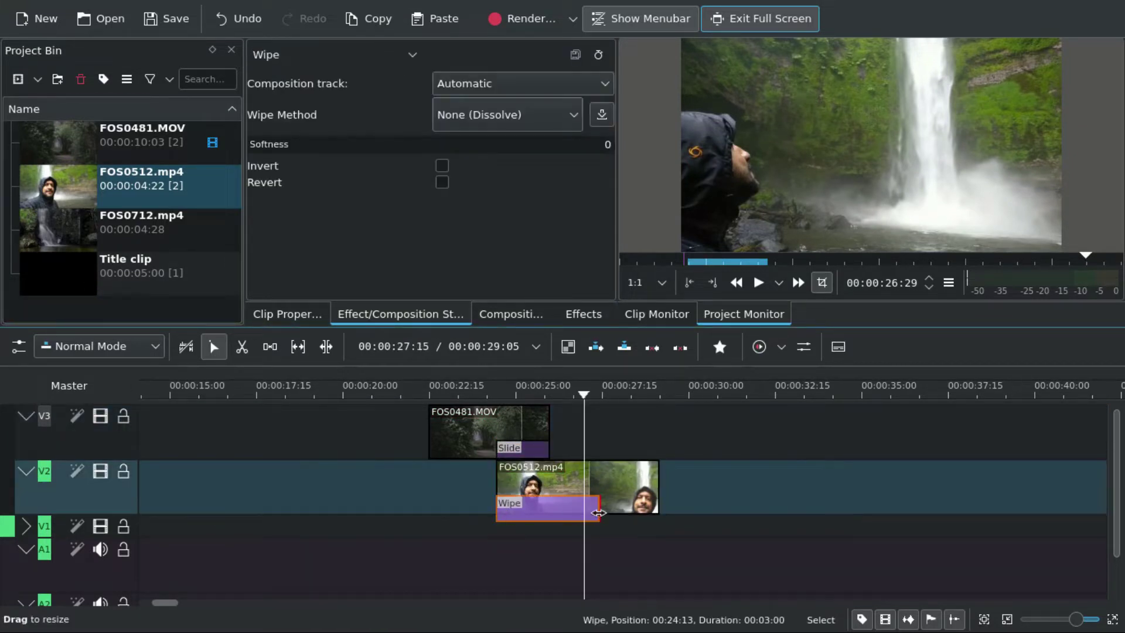
left_click_drag(607, 507, 553, 508)
left_click(291, 59)
left_click(301, 118)
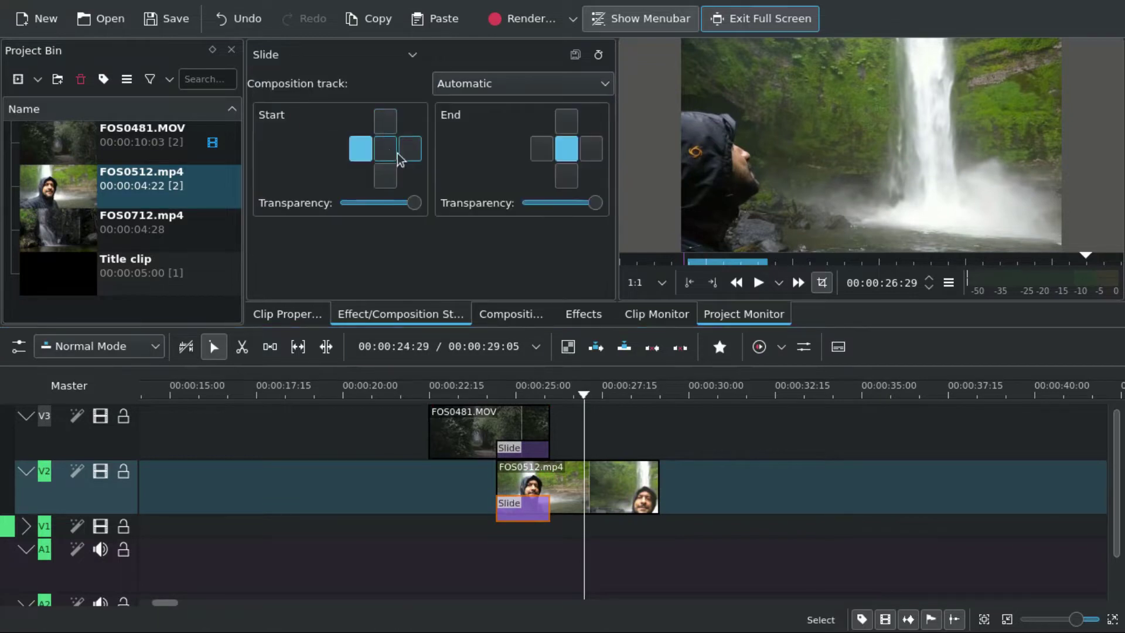
mouse_move(487, 395)
left_mouse_down()
mouse_move(557, 392)
mouse_move(497, 402)
left_mouse_up()
key("space")
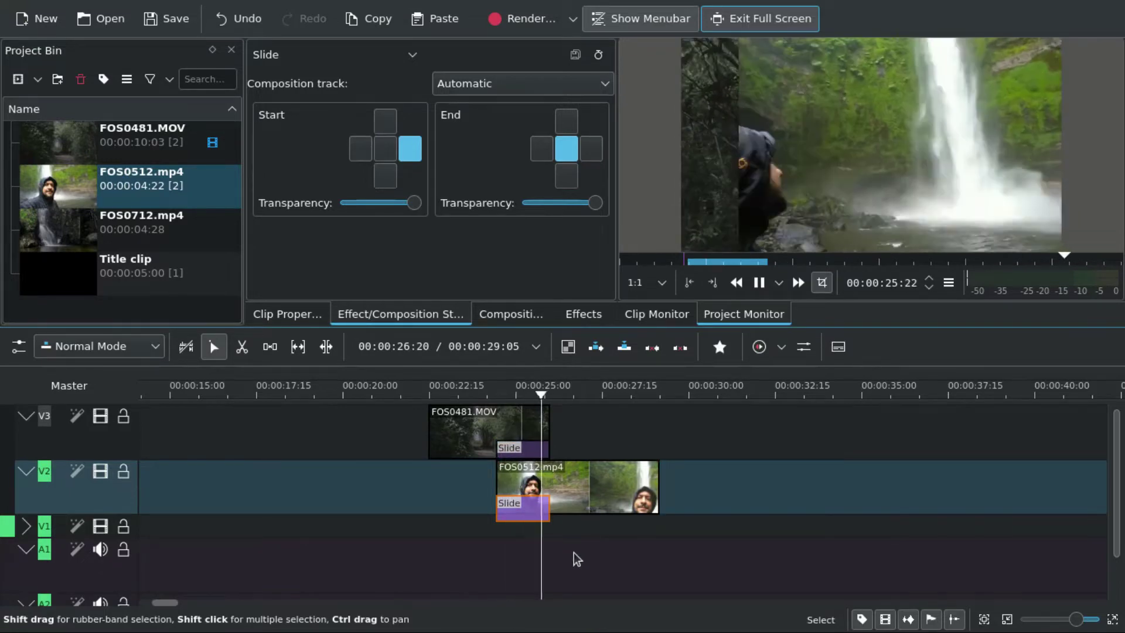
Step: Place the Title clip on V1 beneath the overlapping clips and check its contents in the title editor
left_click(67, 287)
left_click_drag(67, 287, 469, 526)
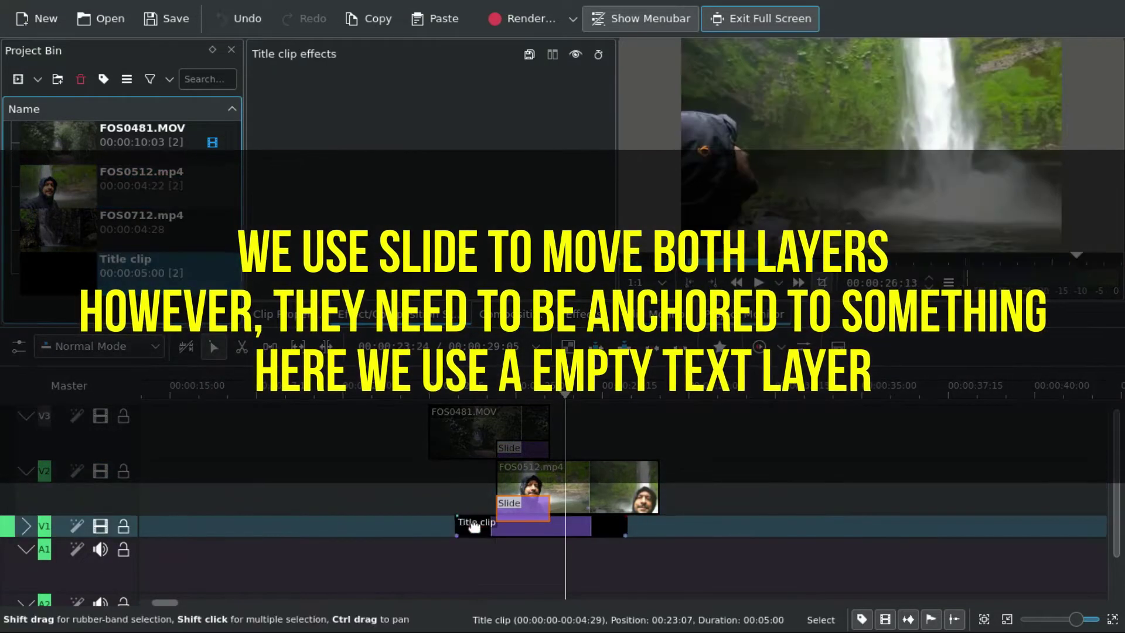
double_click(484, 526)
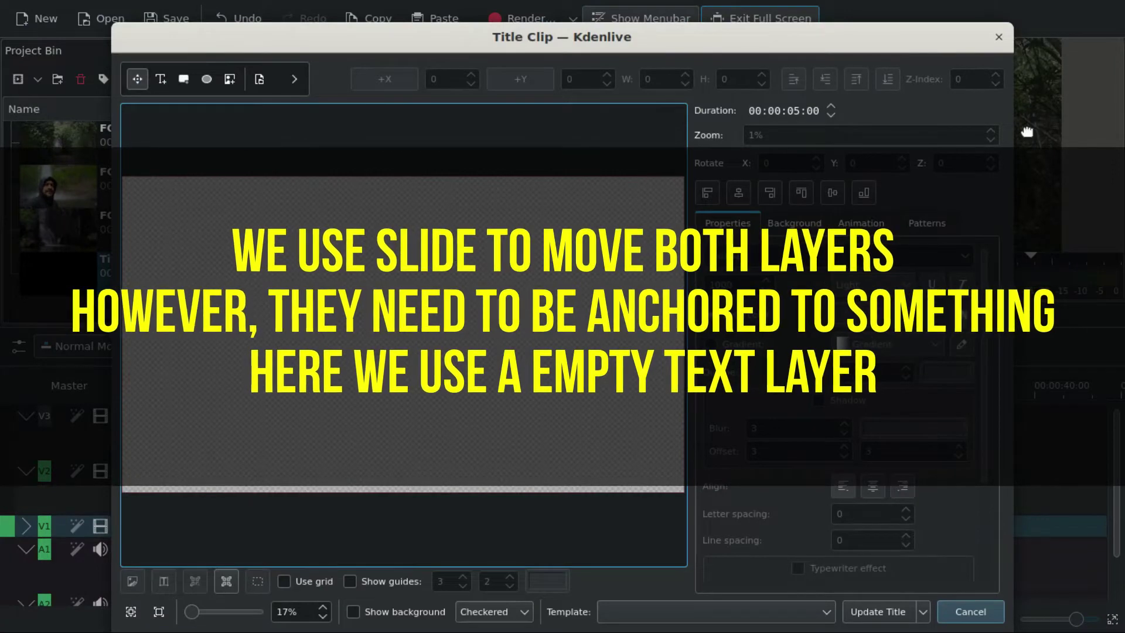
key("Escape")
Step: Set the composition track of both Slide compositions to V1 and play back the transition
left_click(522, 448)
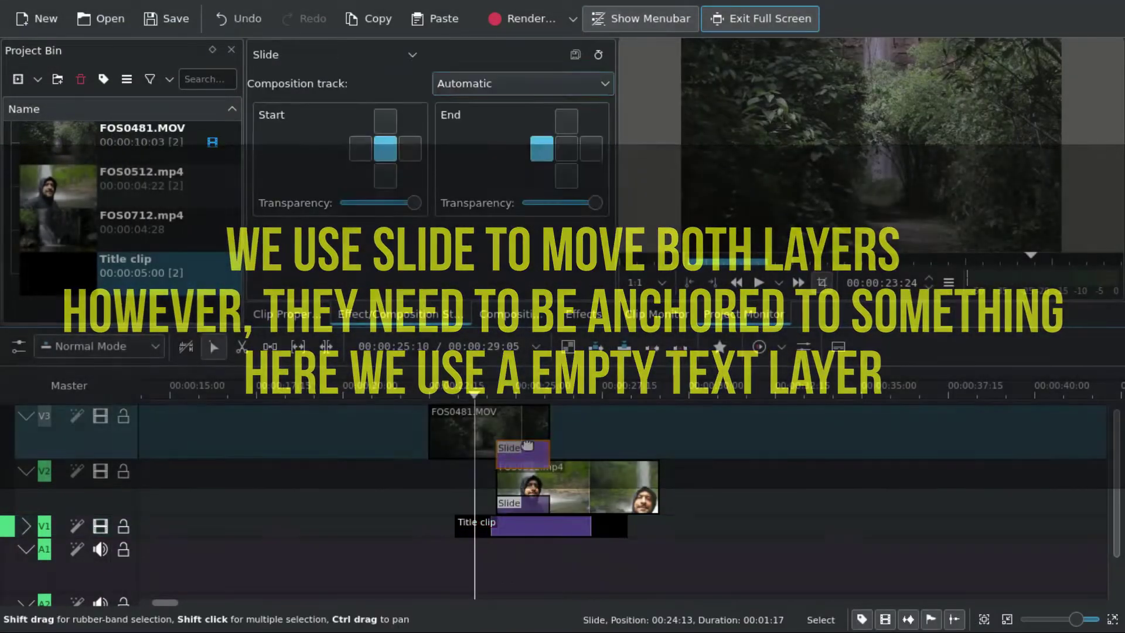
left_click(523, 83)
left_click(533, 144)
left_click(521, 503)
left_click(522, 83)
left_click(527, 145)
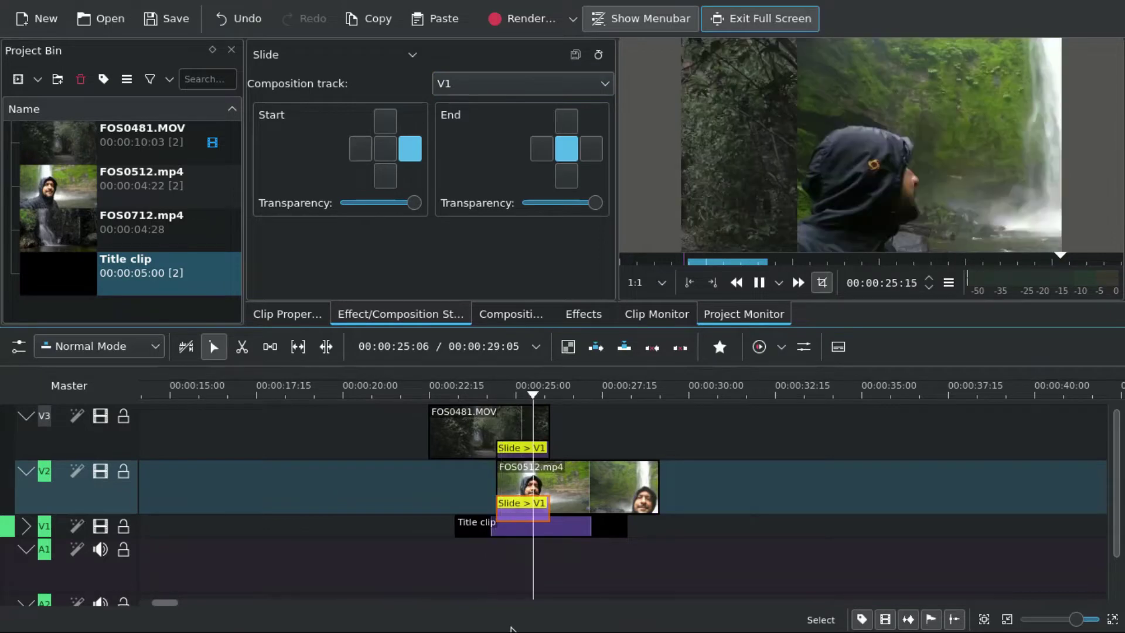
key("space")
Step: Apply the Box Blur effect to the FOS0481.MOV clip on V3
left_click(463, 422)
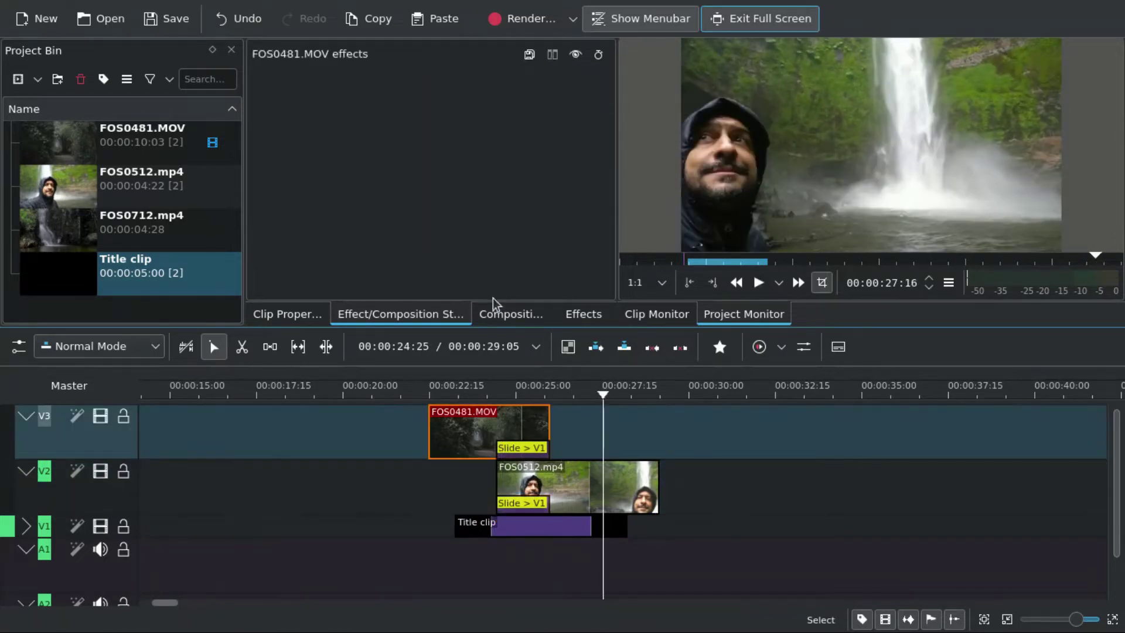
left_click(584, 314)
left_click(276, 118)
left_click(303, 139)
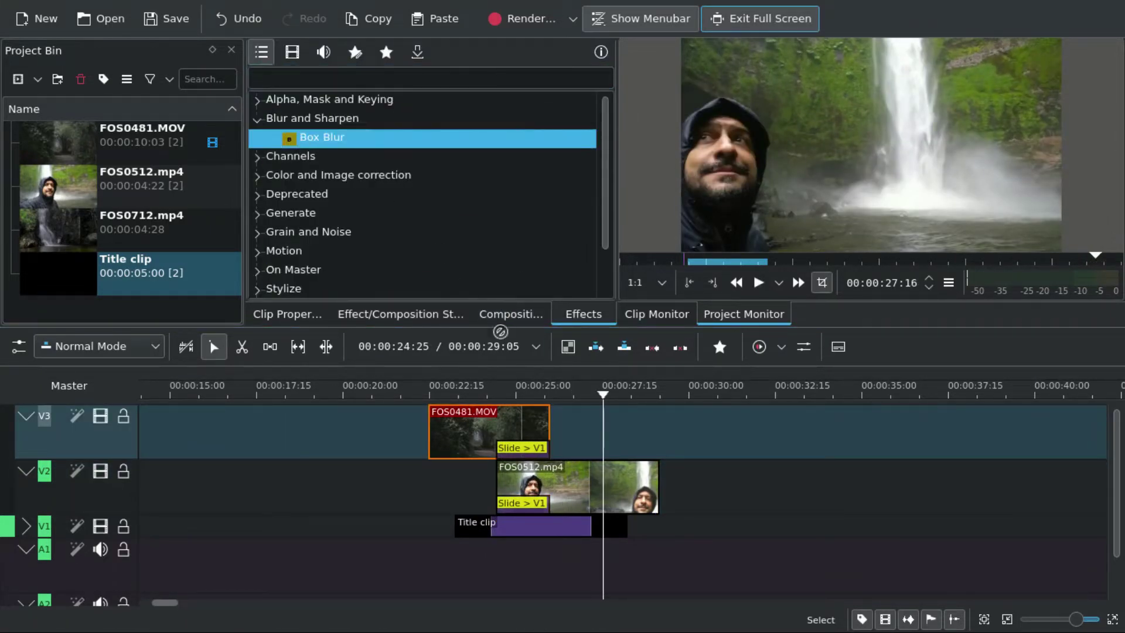
left_click_drag(494, 418, 495, 394)
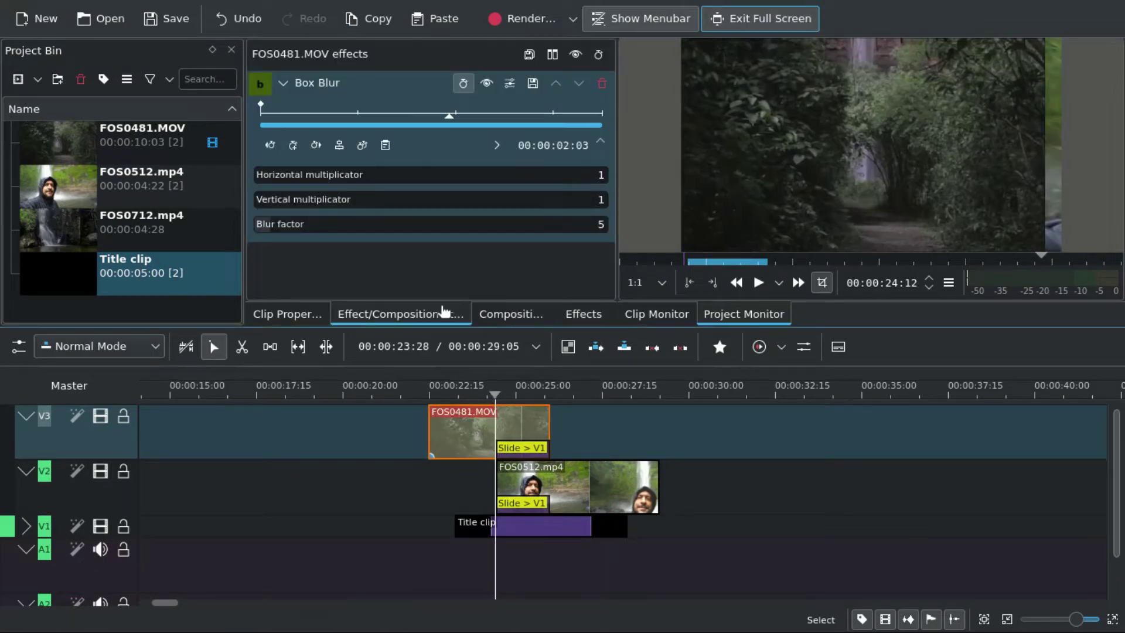
Step: Add Box Blur keyframes to FOS0481.MOV at 00:00:02:03 and 00:00:03:20, and set the end keyframe's horizontal multiplier to 36
left_click(292, 145)
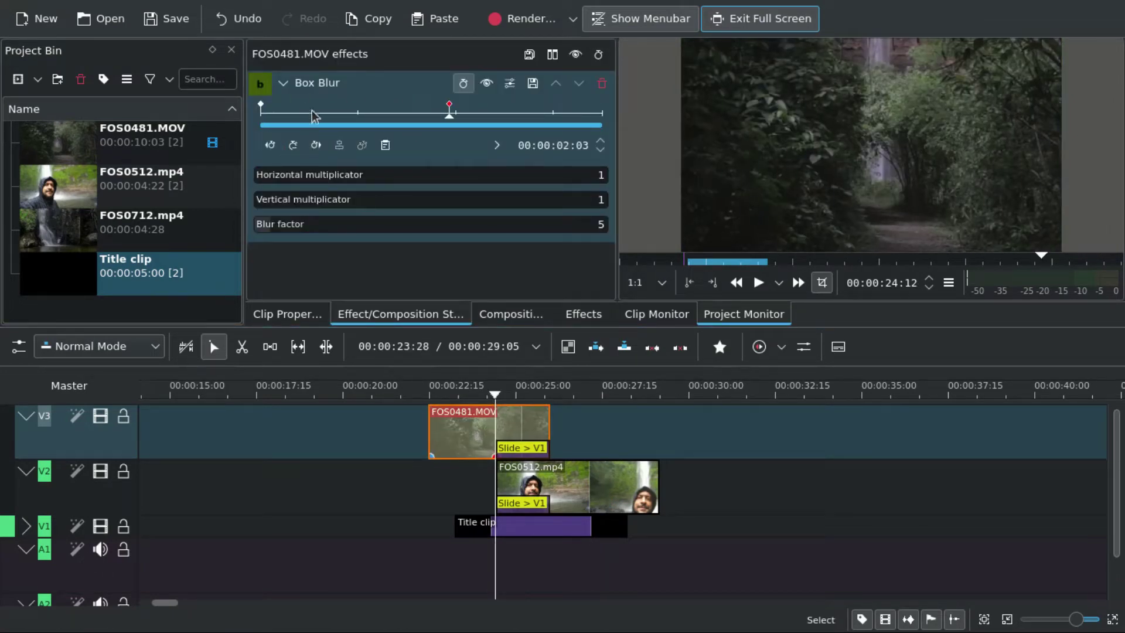
left_click_drag(500, 386, 547, 388)
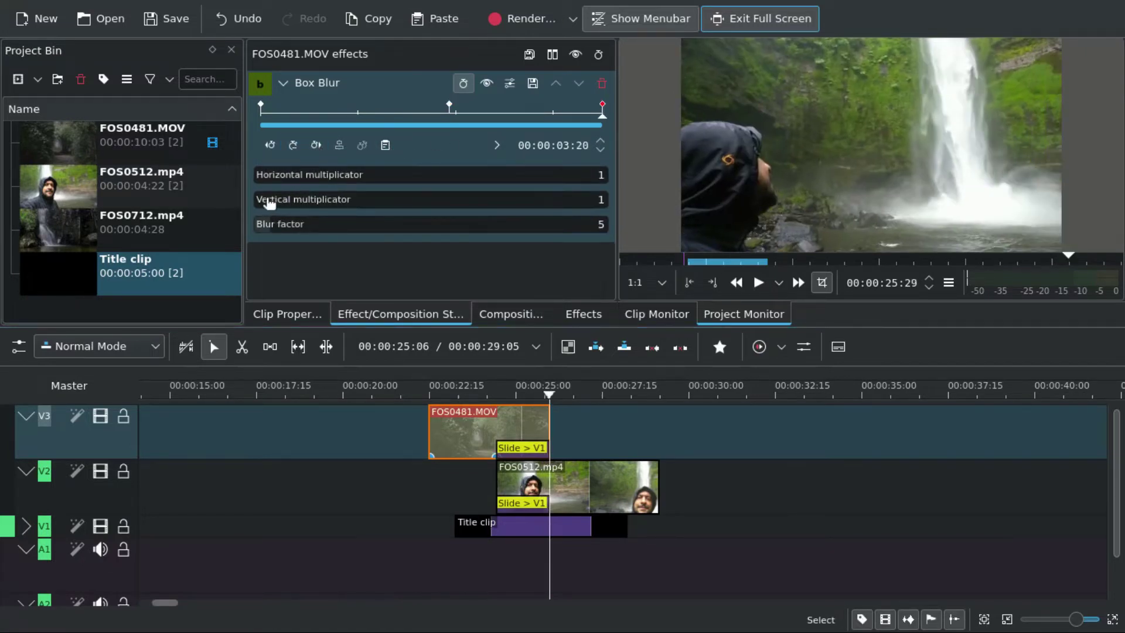
left_click(544, 397)
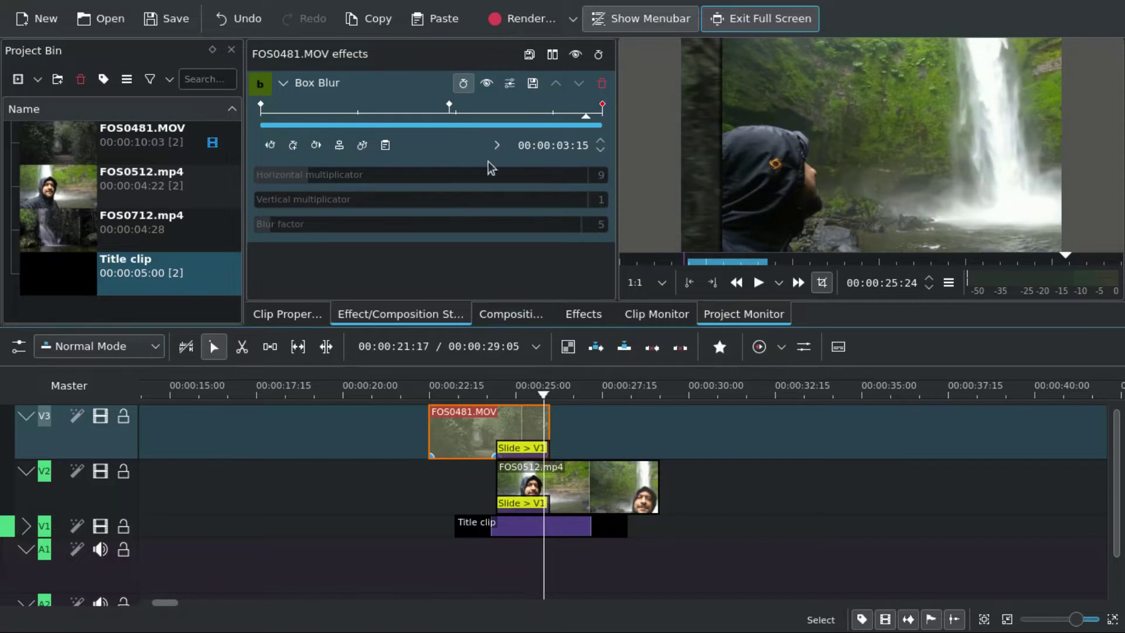
left_click_drag(328, 176, 377, 175)
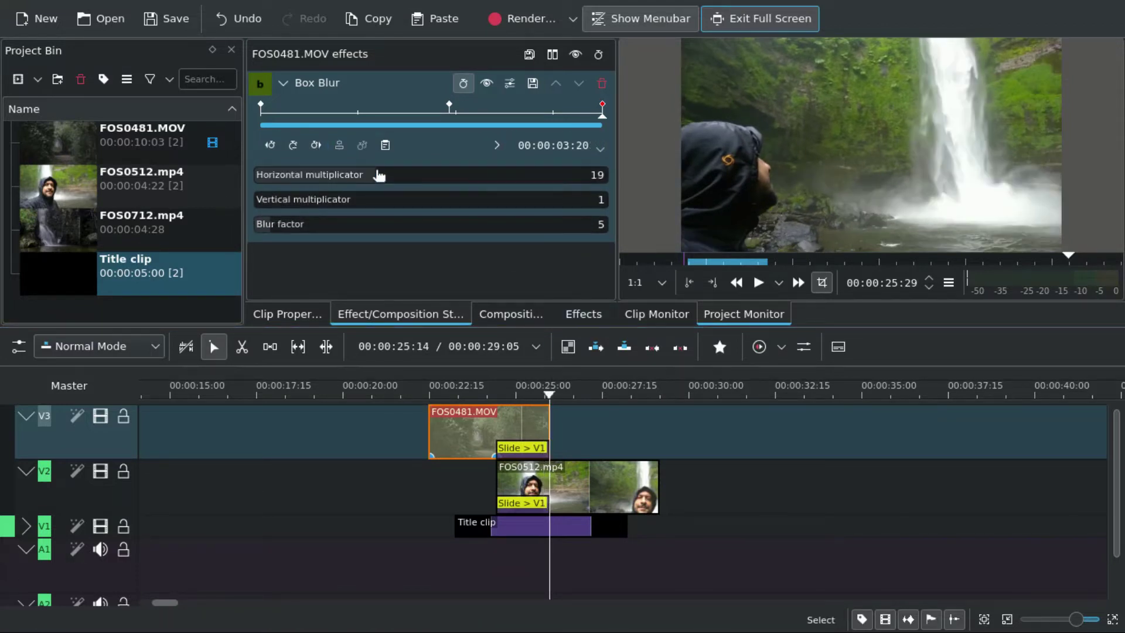
left_click_drag(502, 395, 532, 397)
left_click(316, 145)
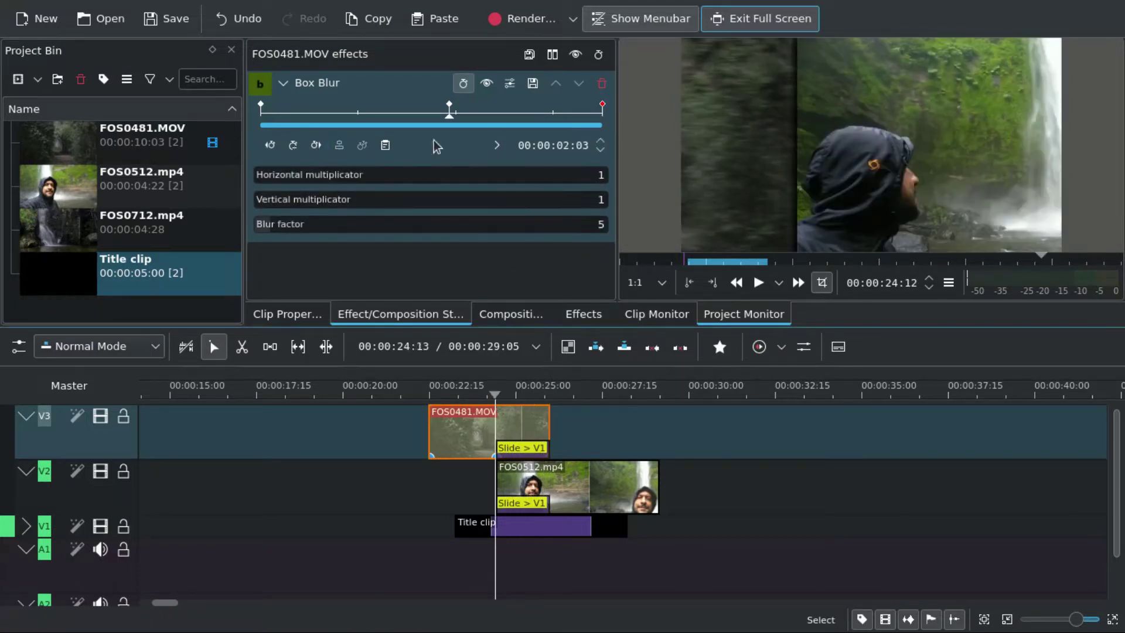
left_click(544, 397)
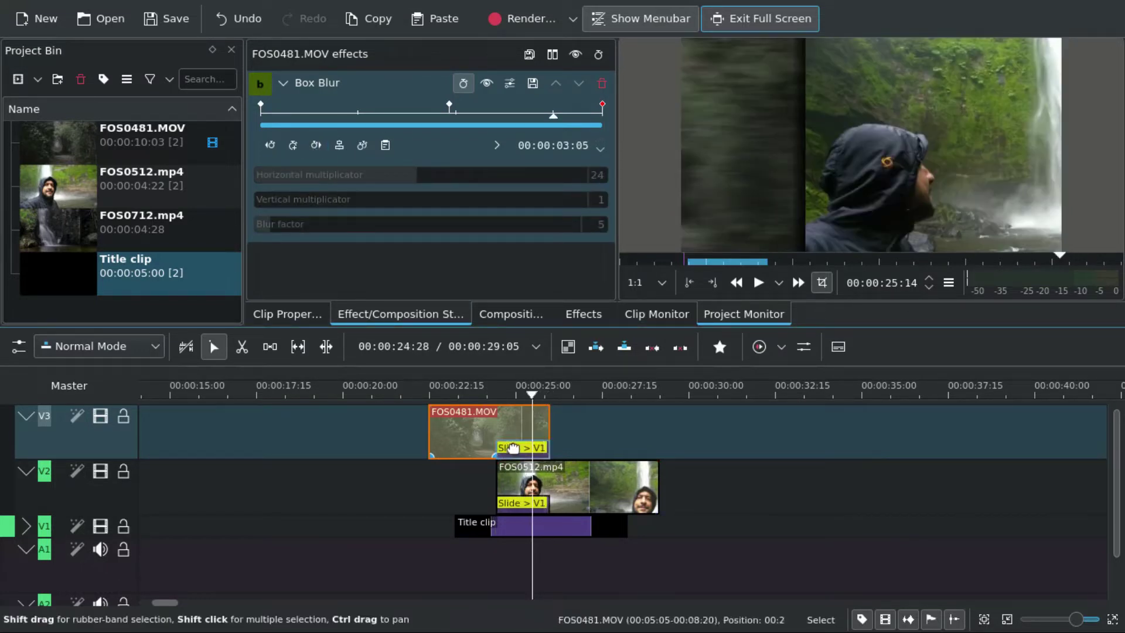
Step: Apply the Box Blur effect to the FOS0512.mp4 clip on V2 and show its effect settings
left_click(562, 482)
left_click(511, 314)
left_click(584, 314)
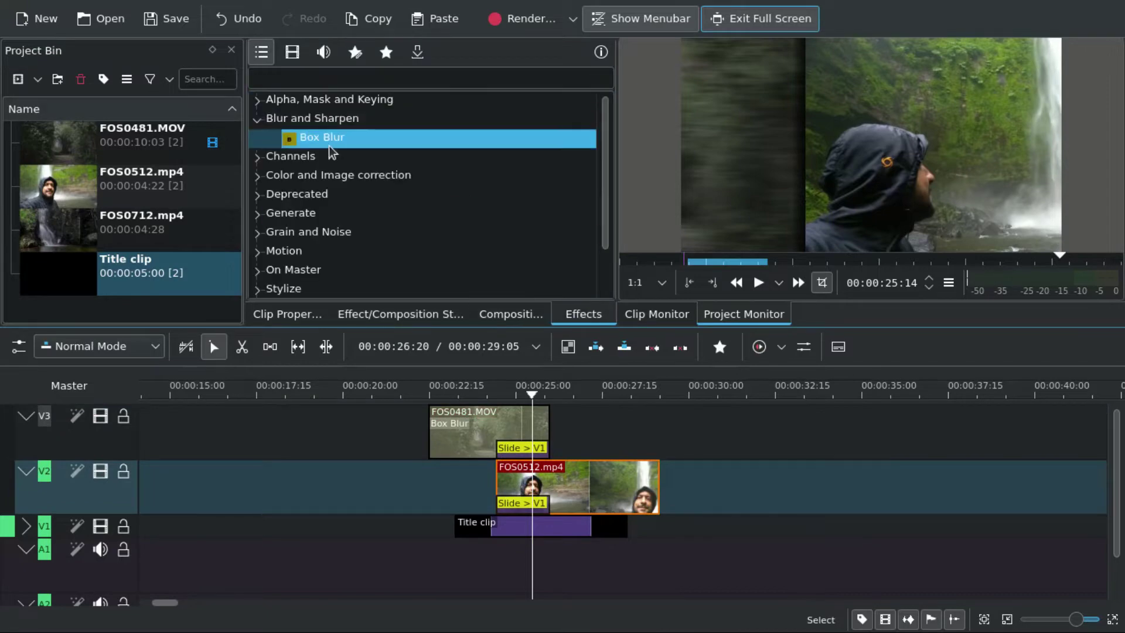
left_click_drag(329, 147, 565, 491)
left_click(423, 314)
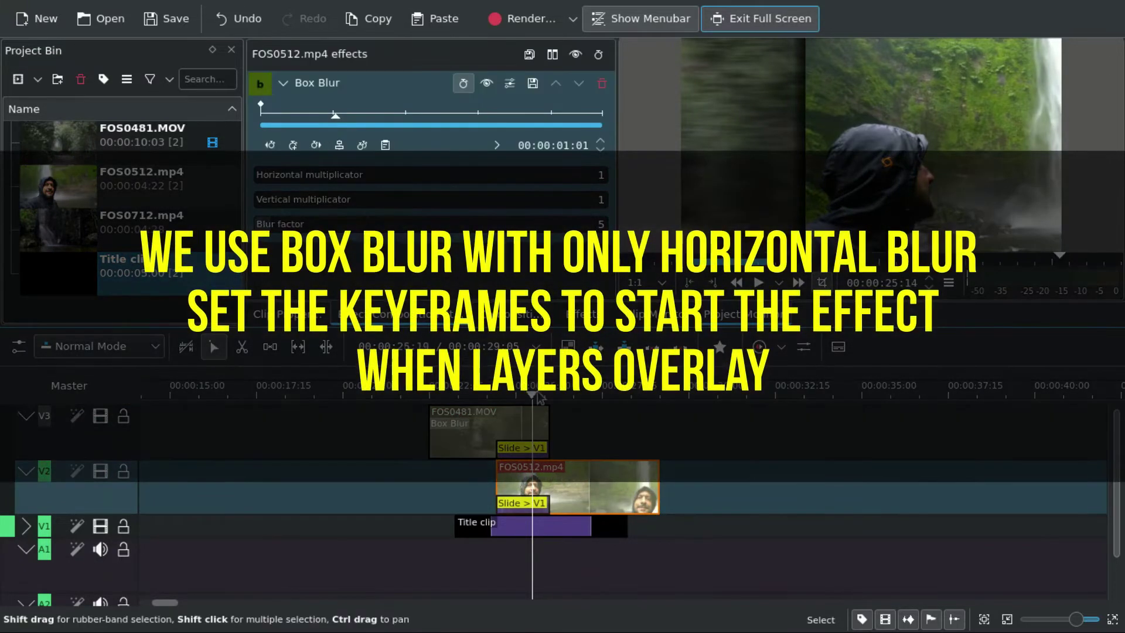
Step: Keyframe FOS0512.mp4's horizontal blur multiplier from 18 at its start to 1 at 00:00:01:14, and review the overlap
left_click_drag(539, 397, 498, 396)
left_click(270, 145)
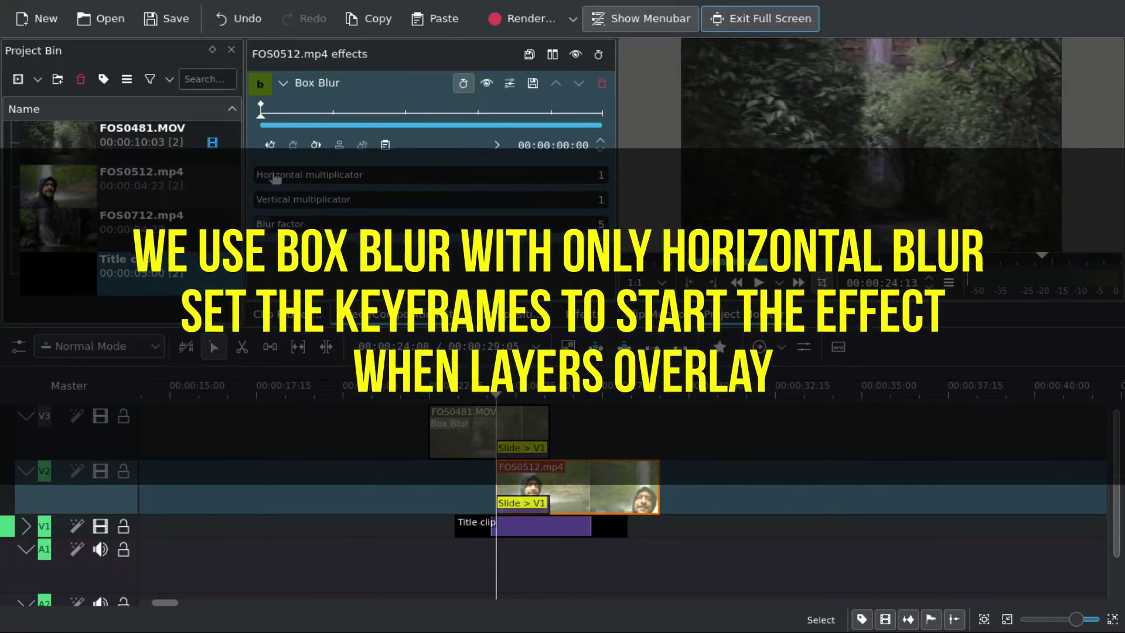
left_click_drag(273, 174, 369, 175)
left_click_drag(497, 396, 547, 396)
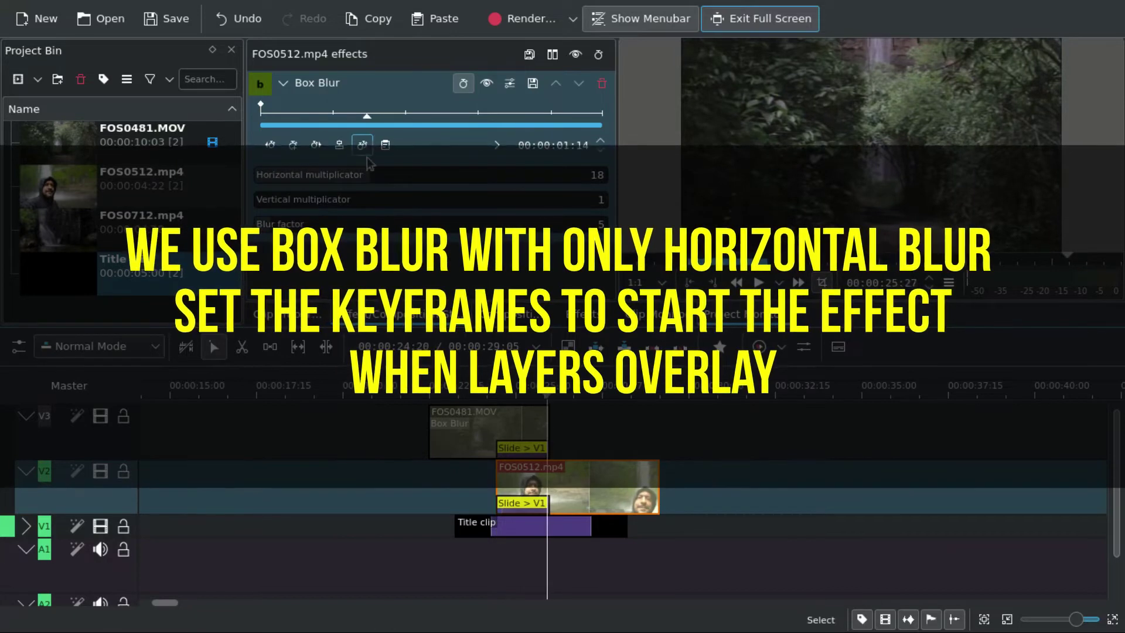
left_click(362, 144)
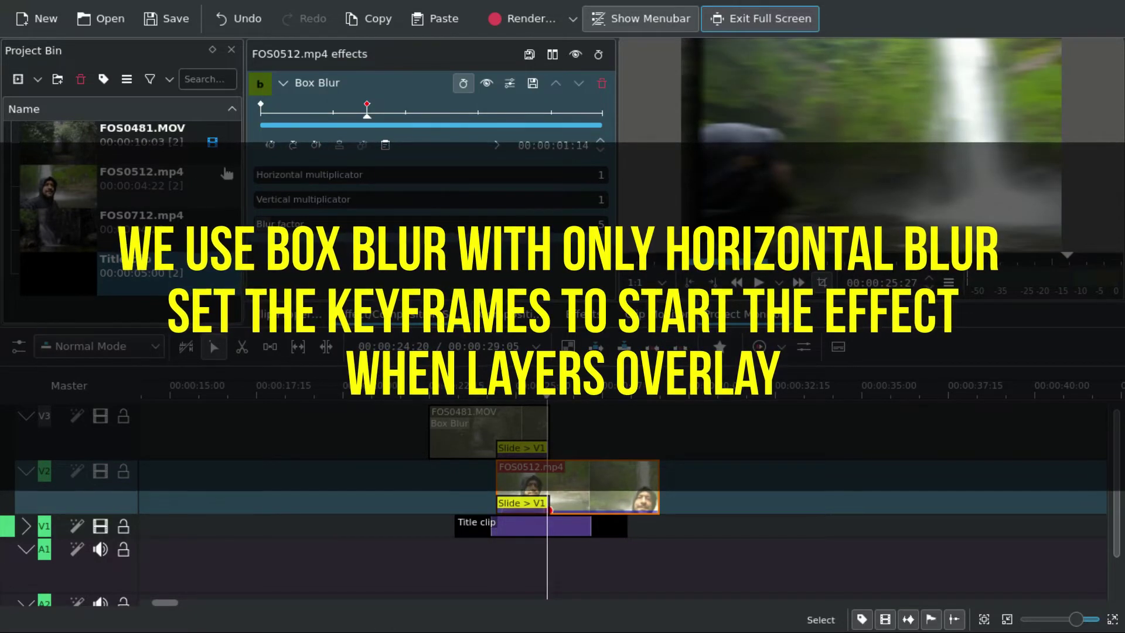
left_click(553, 417)
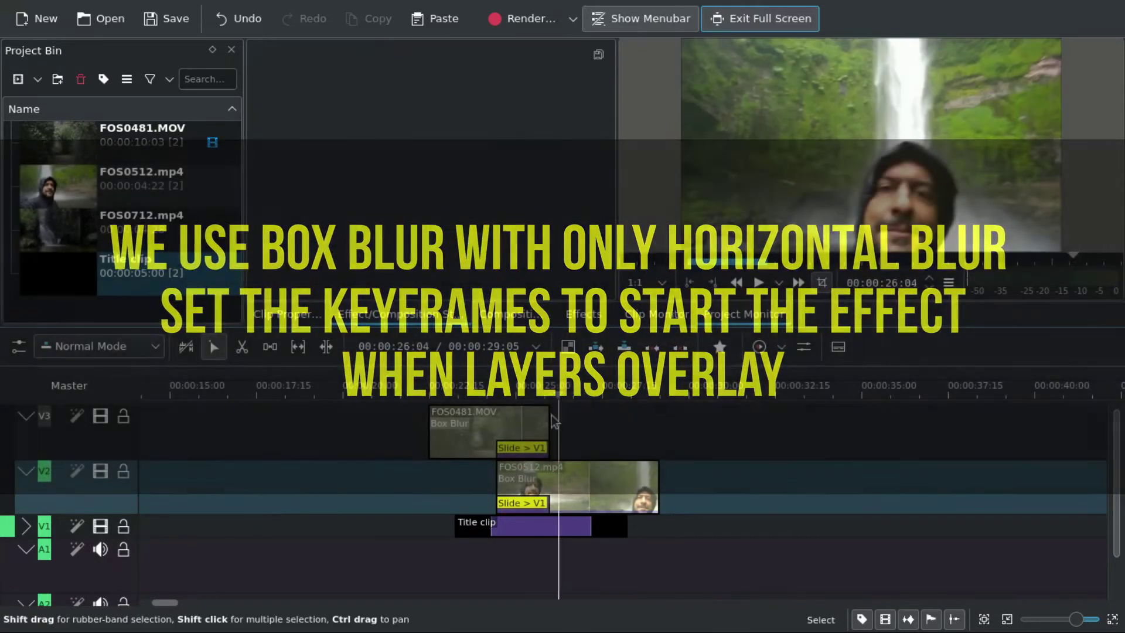
left_click(545, 416)
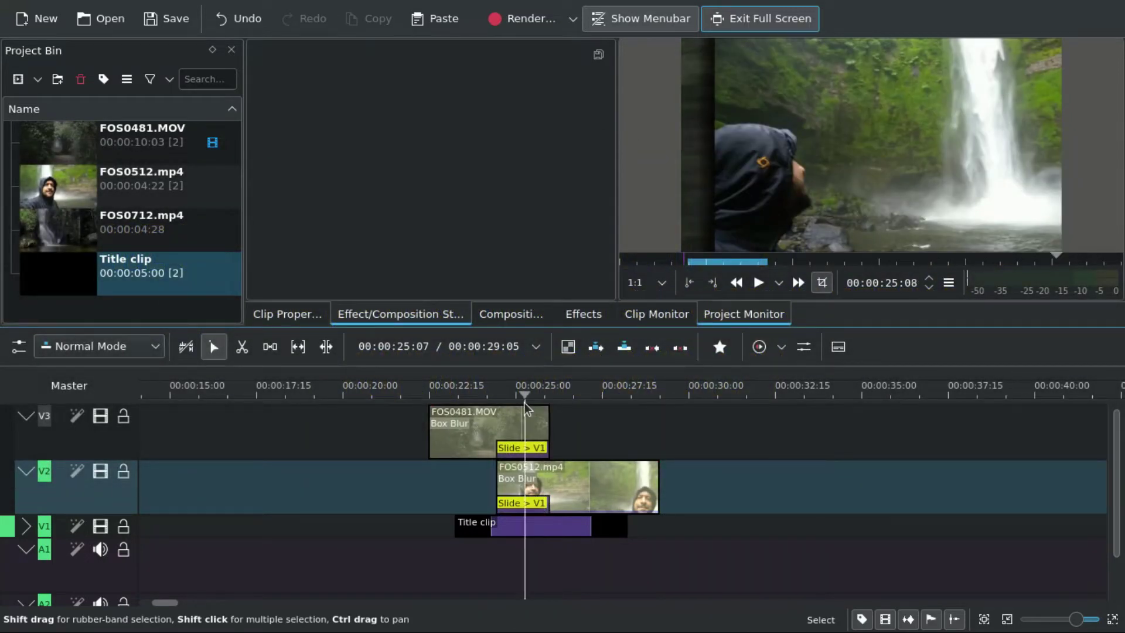
Step: Raise the blur factor on FOS0481.MOV's last Box Blur keyframe and check a frame within the overlap
left_click(521, 448)
left_click(463, 431)
left_click(271, 145)
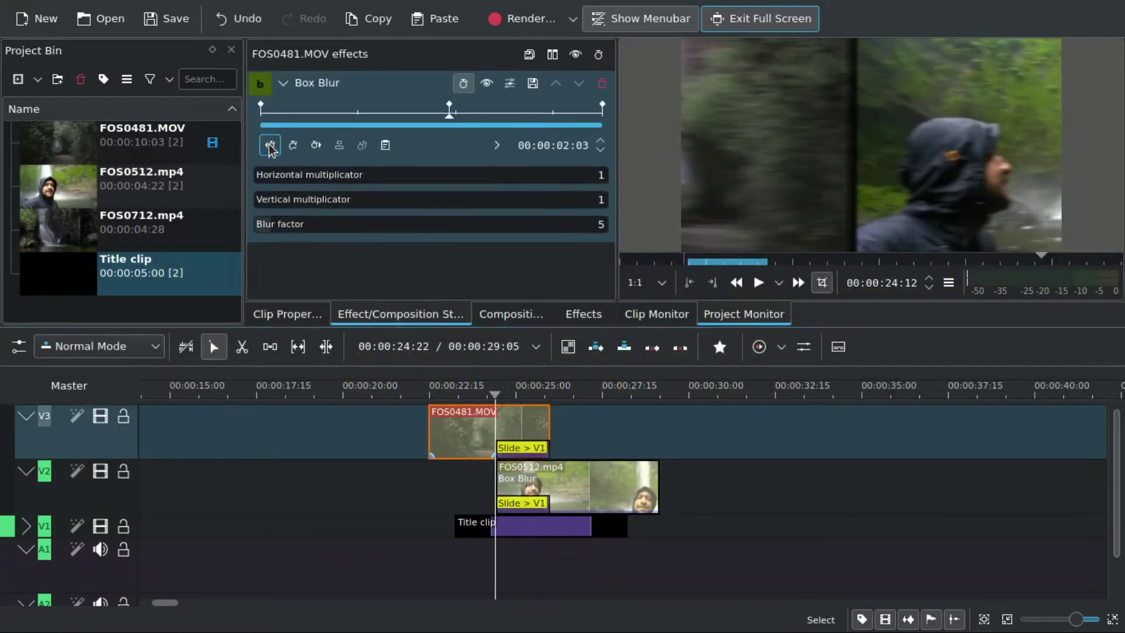
left_click(316, 146)
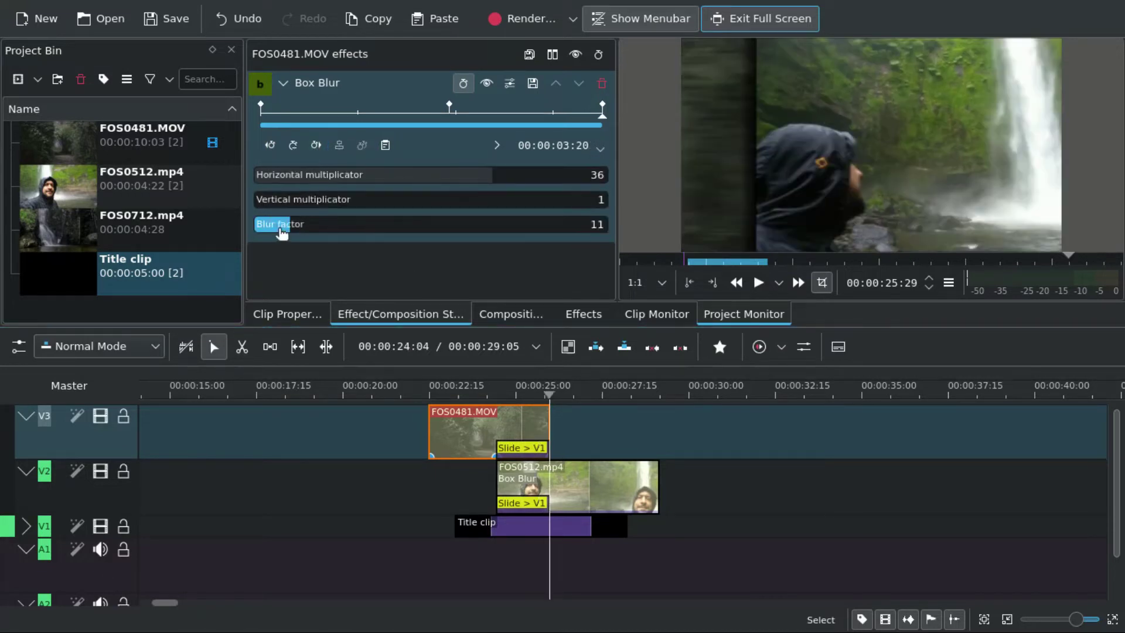
left_click(525, 392)
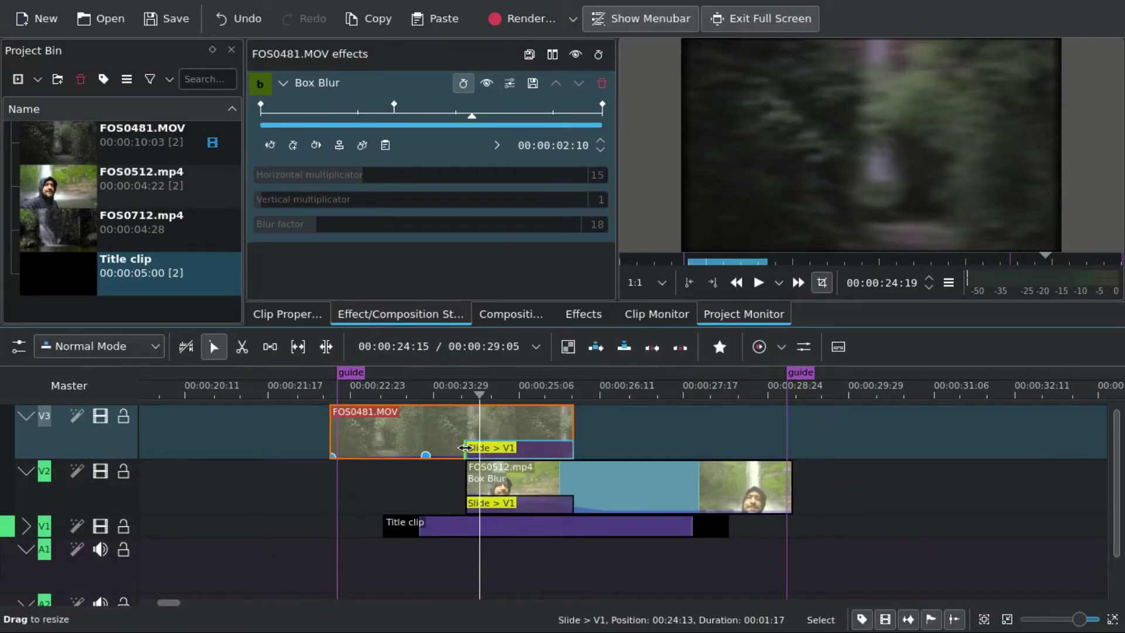
Step: Make the Slide on V3 start later, and shift FOS0512.mp4 to match with its Slide shortened to 00:00:25
left_click_drag(464, 447, 477, 447)
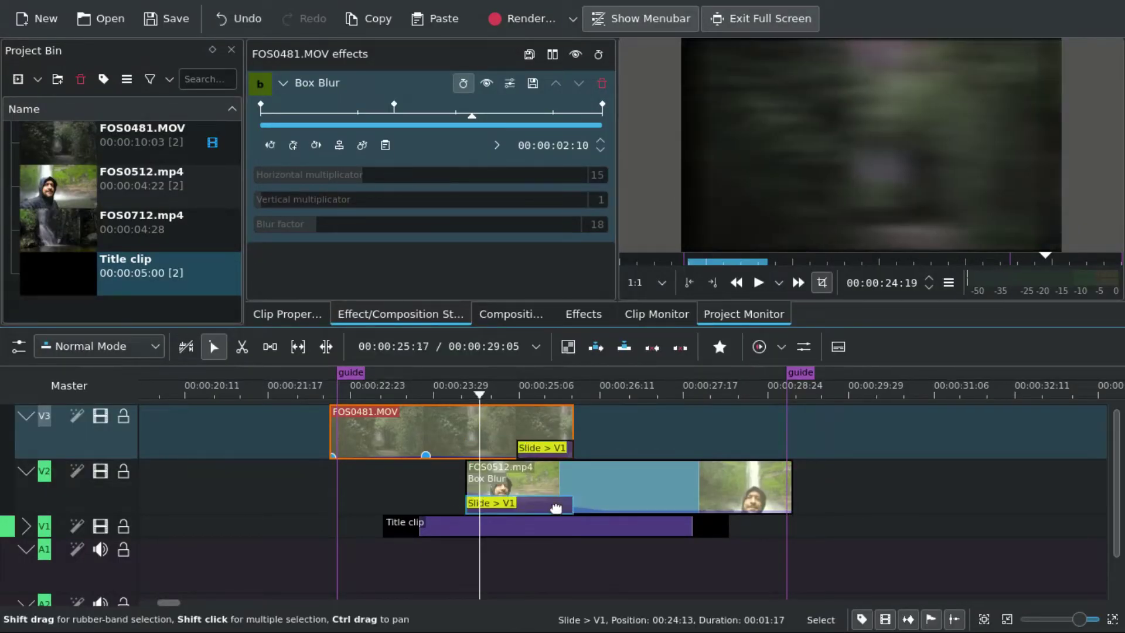
left_click_drag(510, 503, 536, 503)
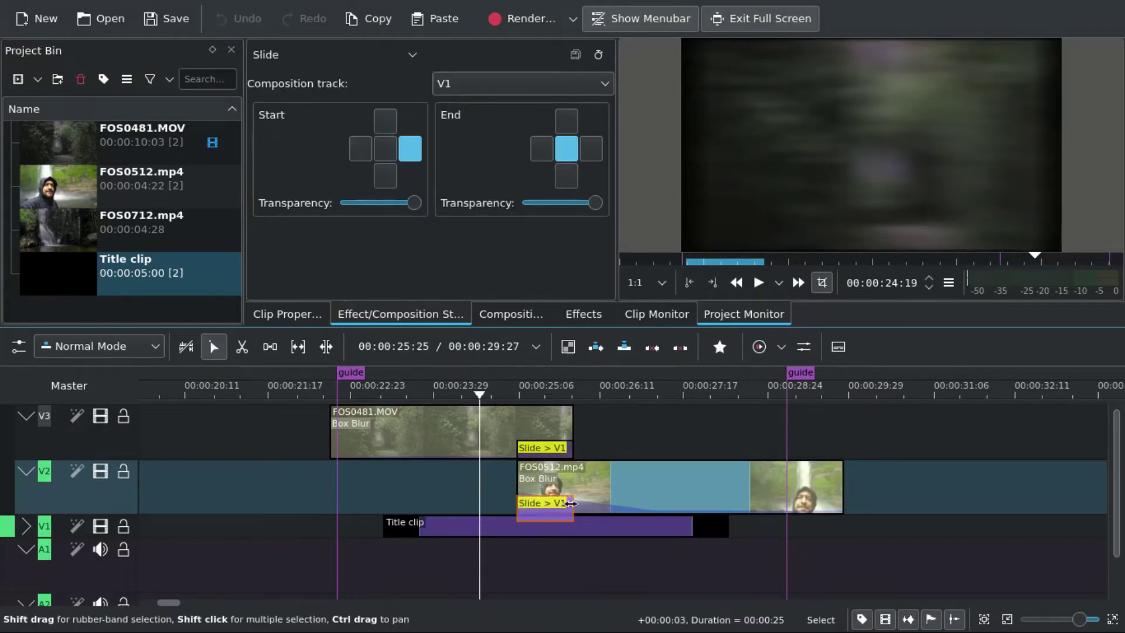
Step: Move the middle Box Blur keyframe of FOS0481.MOV later and that of FOS0512.mp4 earlier, closer to the overlap, and check FOS0481.MOV's keyframes
left_click(485, 442)
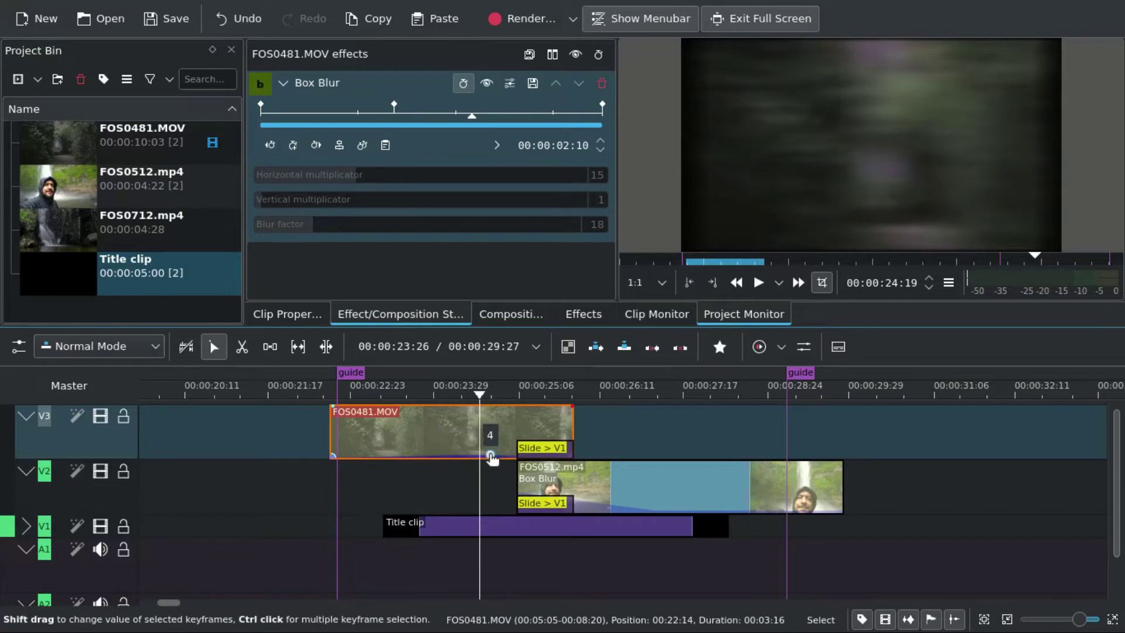
left_click(651, 512)
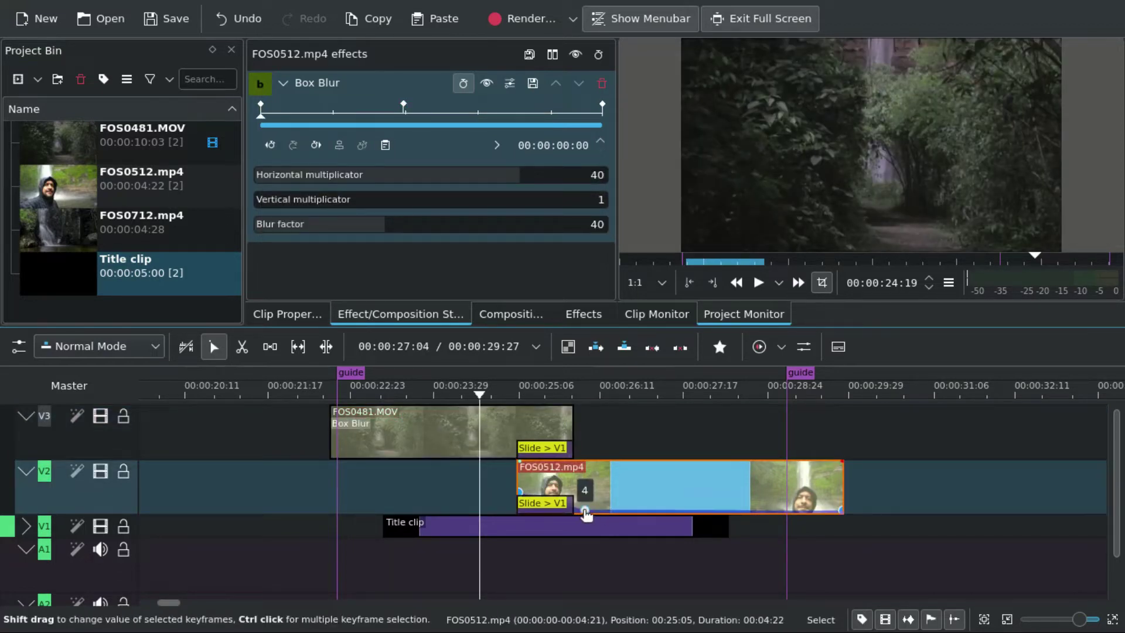
left_click(551, 416)
left_click(319, 147)
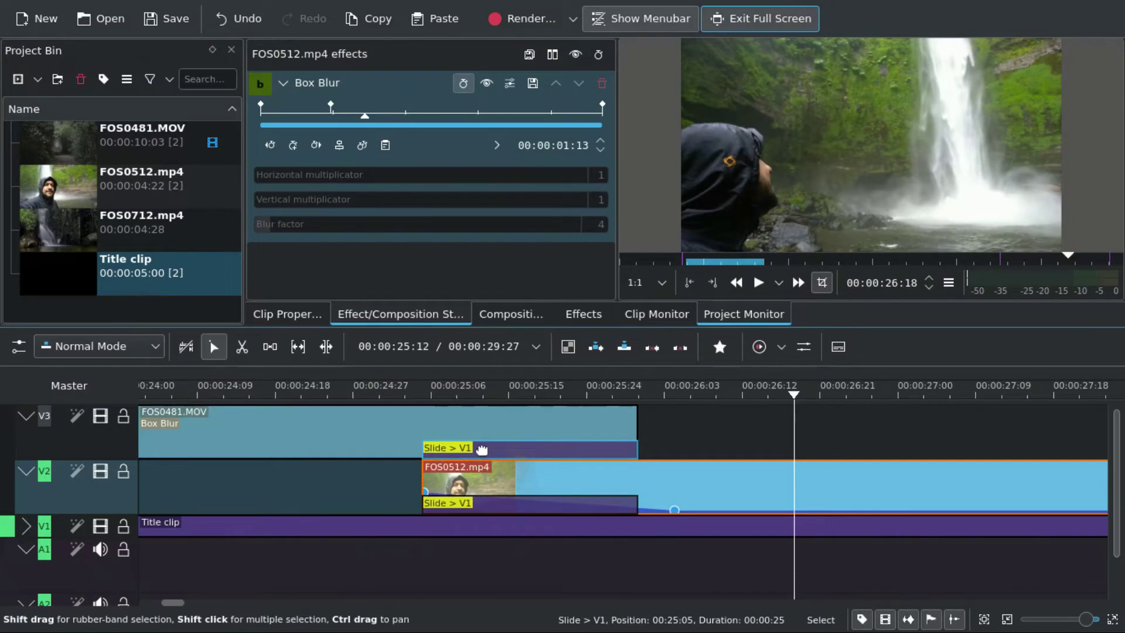
Step: Trim the V3 Slide to start at 00:00:25:15, and align the start of FOS0512.mp4 and its own Slide with it
left_click(481, 449)
left_click_drag(424, 449, 510, 450)
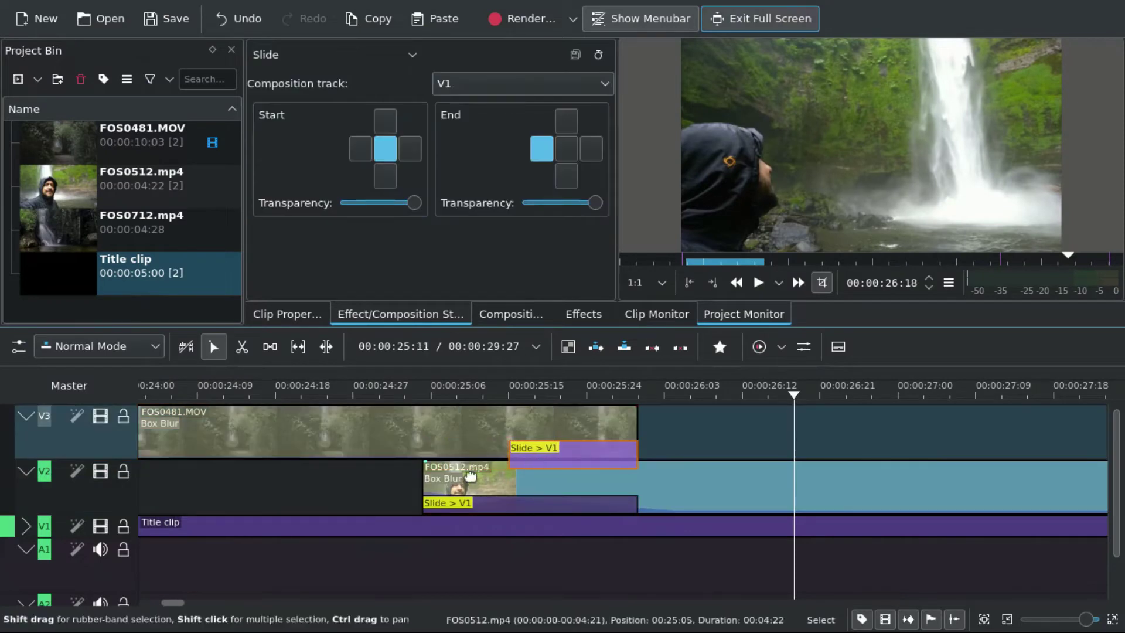
left_click_drag(422, 478, 569, 487)
key("ctrl+z")
left_click_drag(422, 506, 509, 506)
Step: Move FOS0481.MOV's middle Box Blur keyframe to 00:00:03:06 and FOS0512.mp4's middle keyframe to 00:00:00:15
left_click(500, 413)
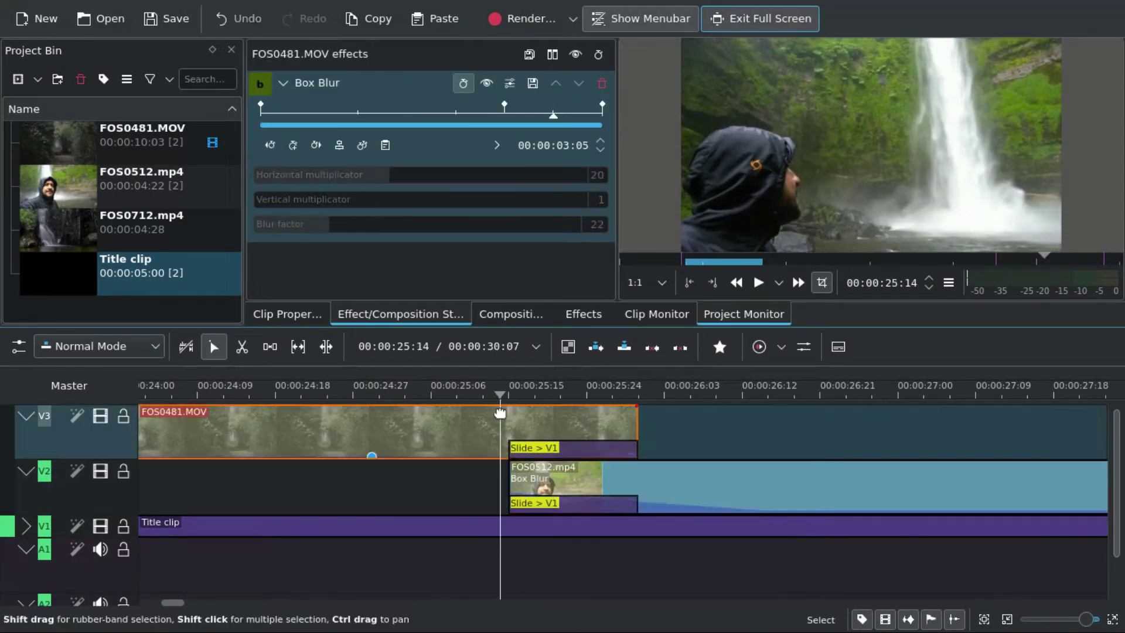
left_click_drag(512, 111, 555, 113)
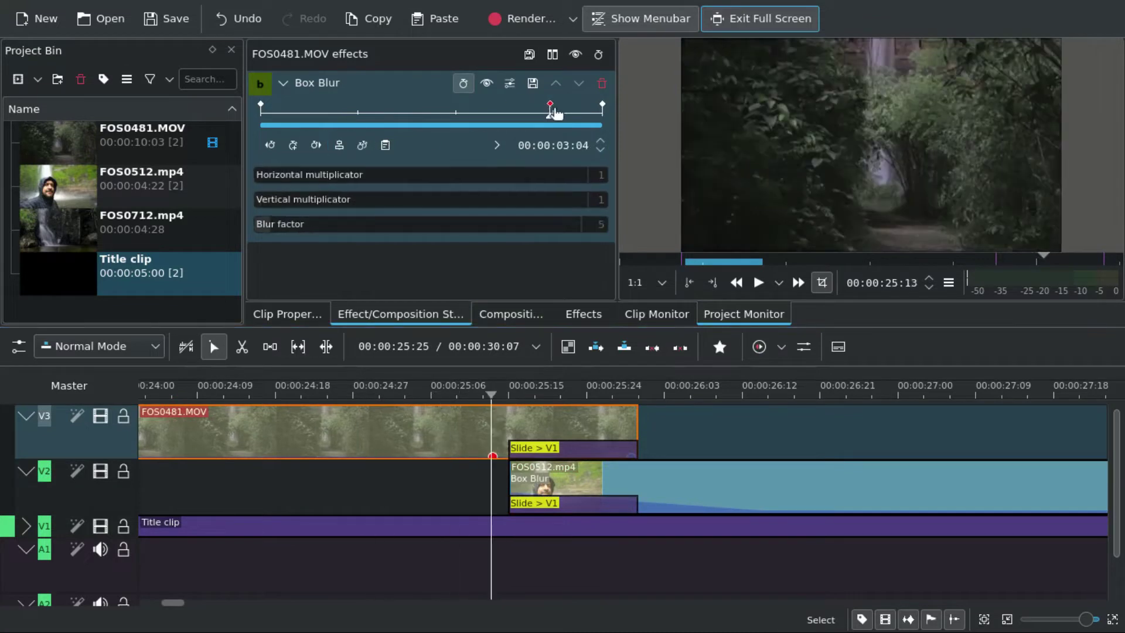
left_click(509, 492)
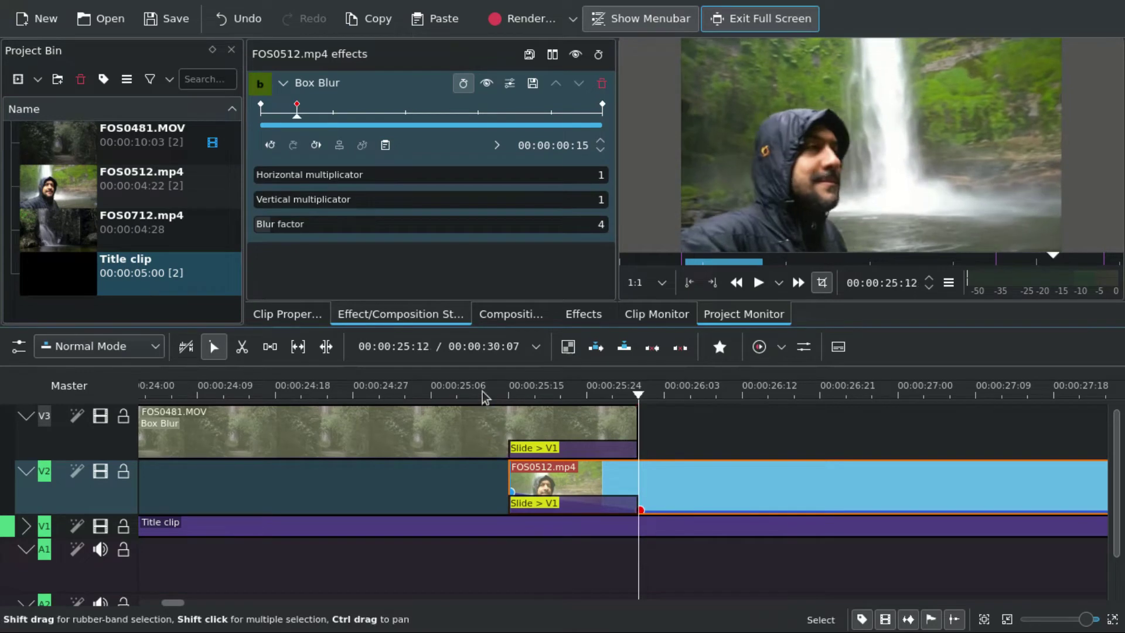
Step: Preview the shortened transition in full screen and inspect the blurred slide frame by frame within the overlap
left_click_drag(484, 398, 603, 396)
double_click(806, 170)
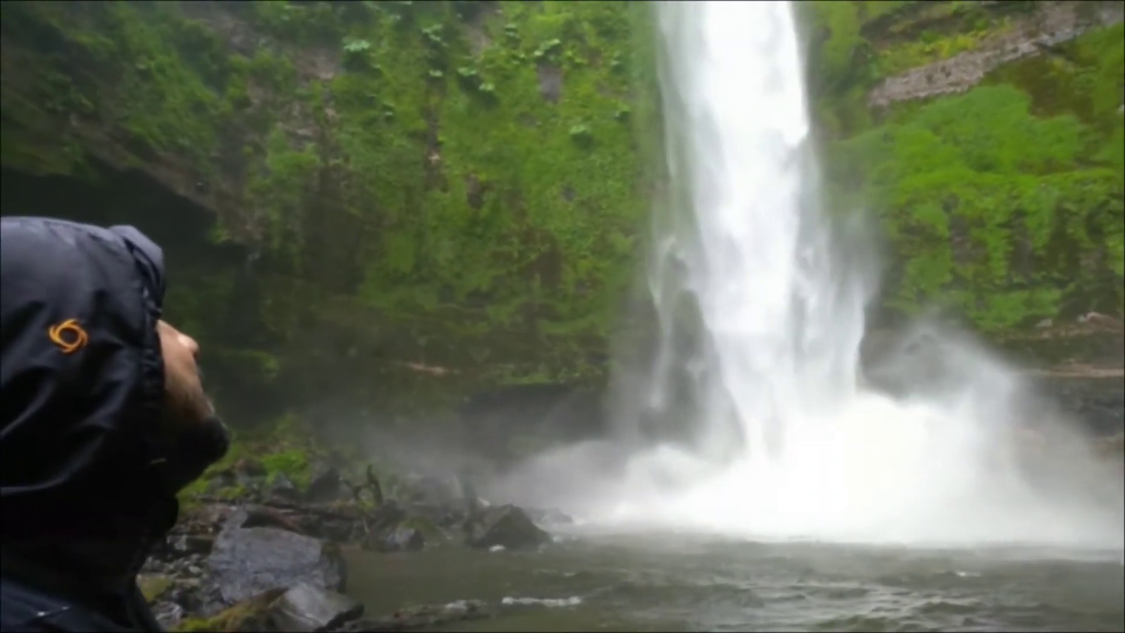
mouse_move(279, 398)
left_mouse_down()
mouse_move(264, 399)
mouse_move(279, 399)
left_mouse_up()
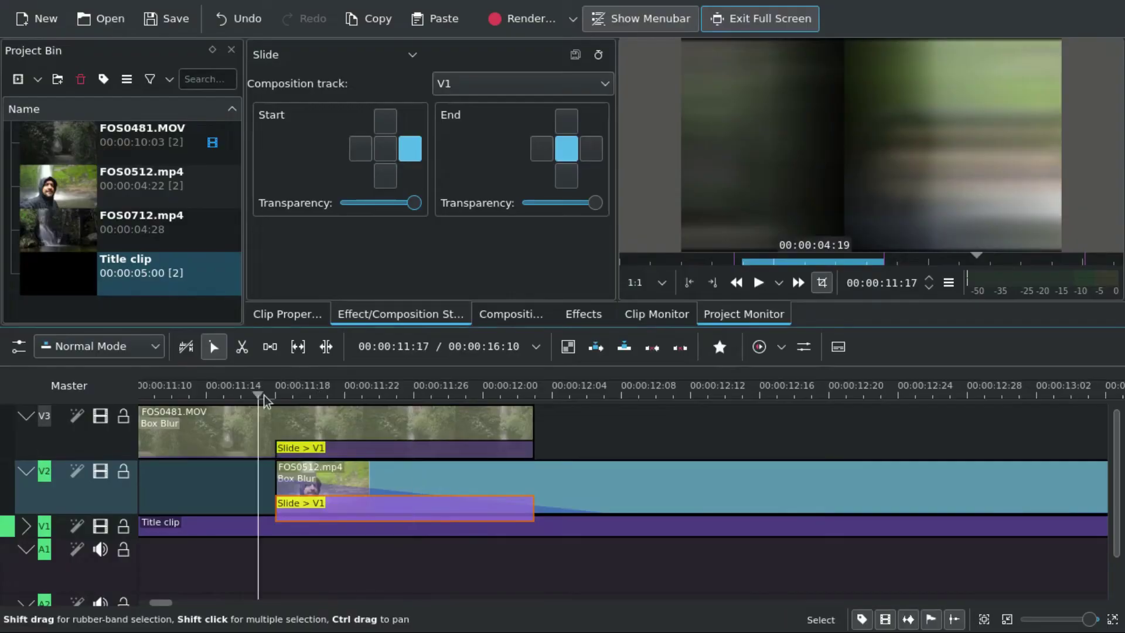
key("Right")
key("Right")
key("Right")
key("Right")
key("Right")
key("Right")
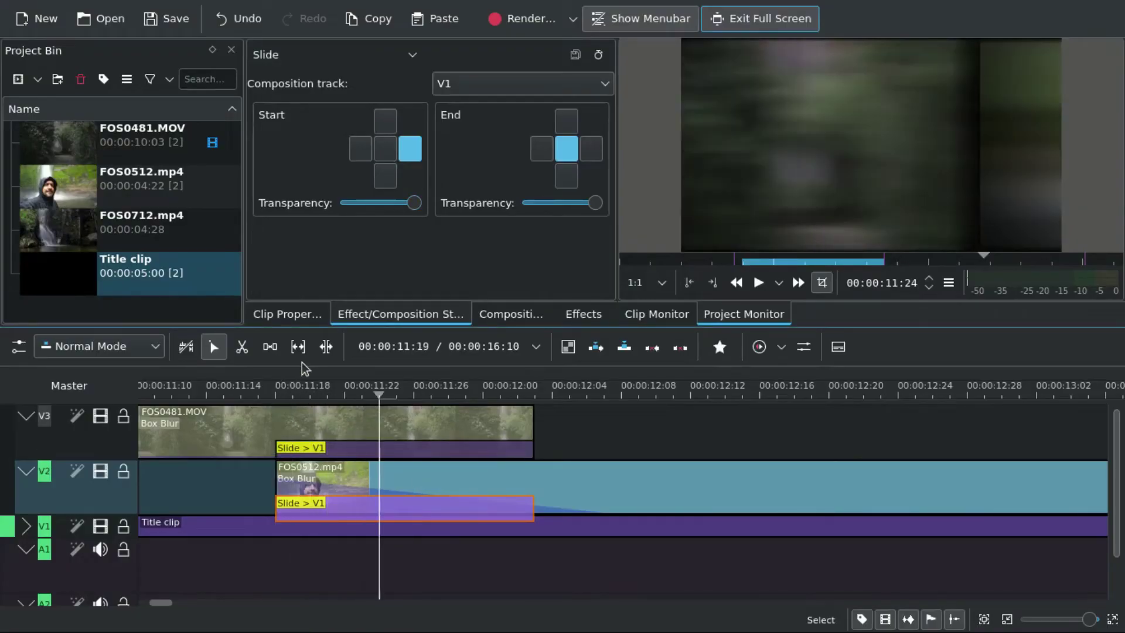
Step: Lower the end transparency of FOS0481.MOV's Slide and the start transparency of FOS0512.mp4's Slide to a low value
left_click(389, 447)
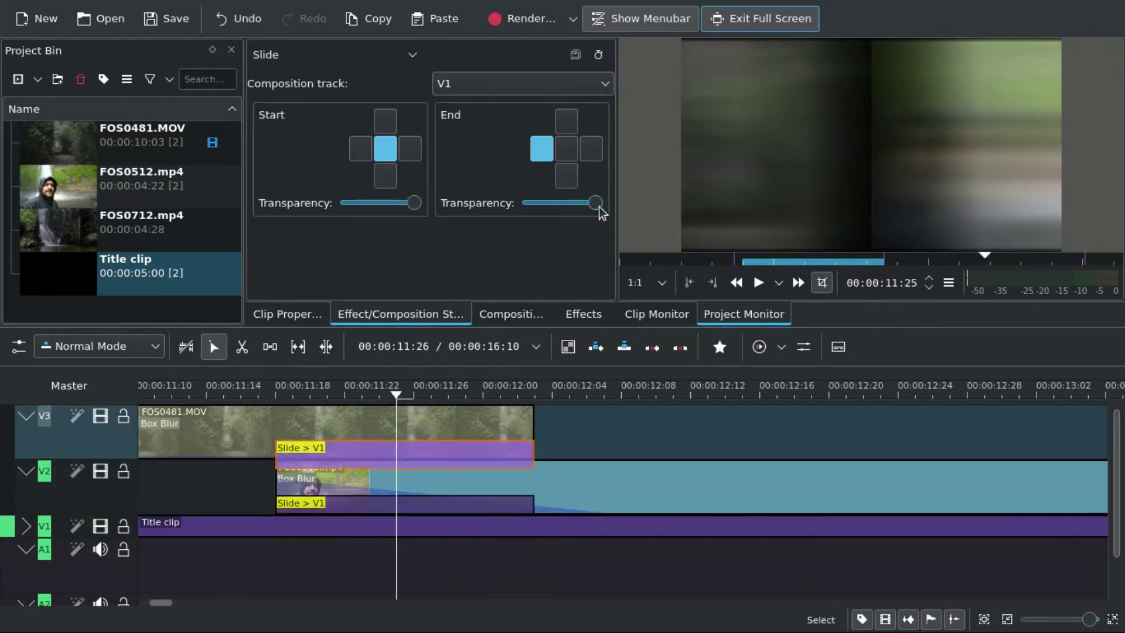
left_click_drag(599, 207, 546, 209)
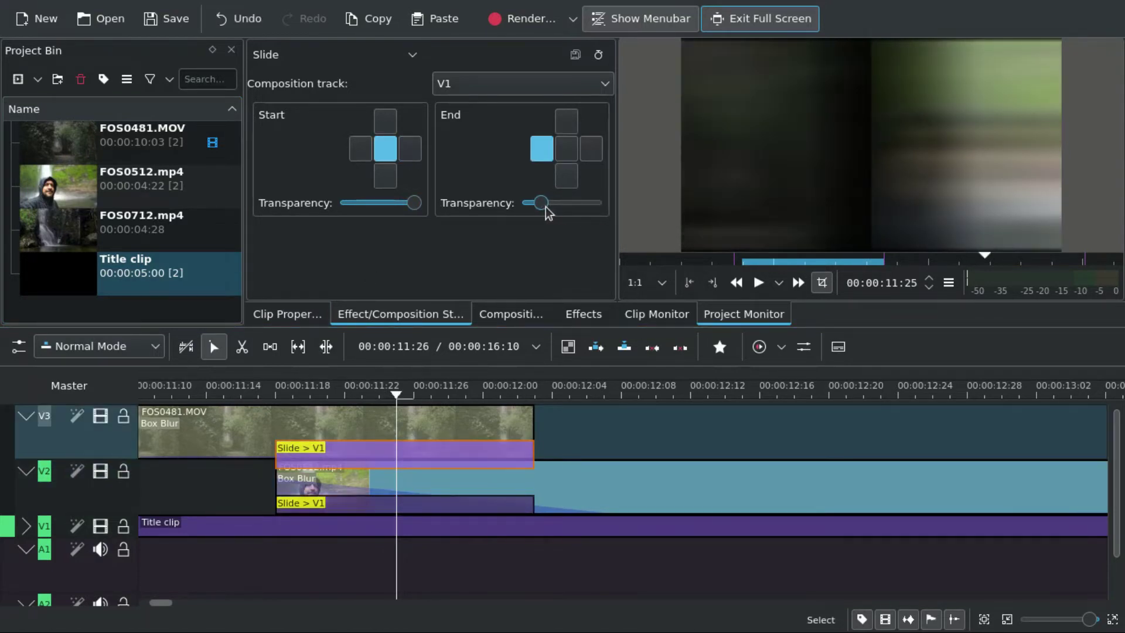
left_click(407, 504)
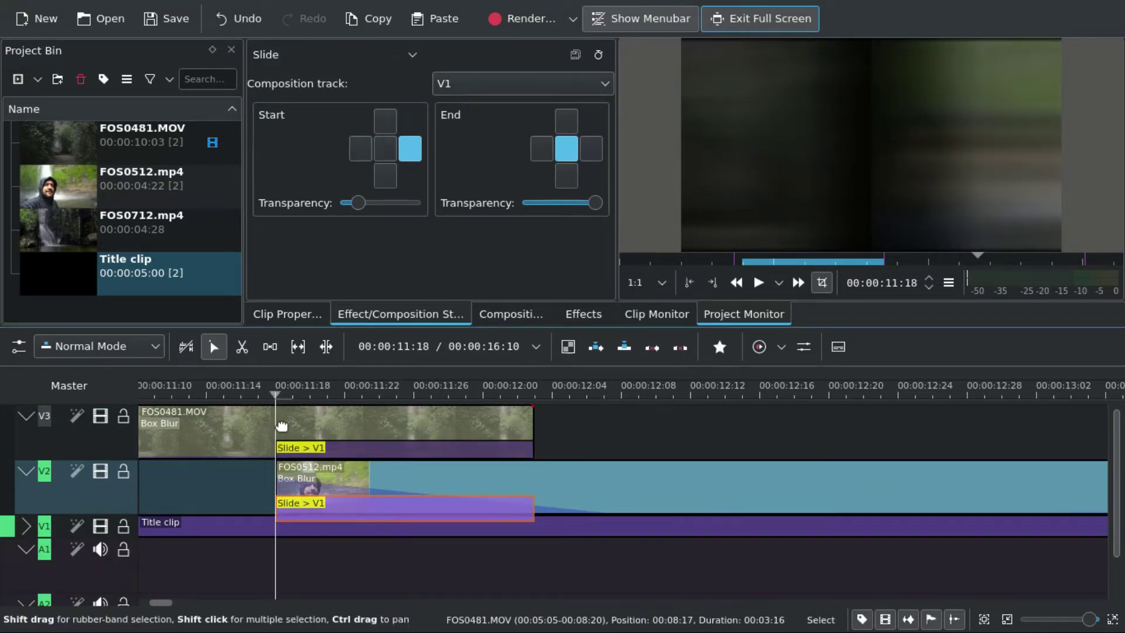
Step: Examine how both clips fade while sliding, frame by frame from 00:00:11:18 to the end of the overlap
key("Right")
key("Right")
key("Right")
key("Right")
key("Right")
key("Right")
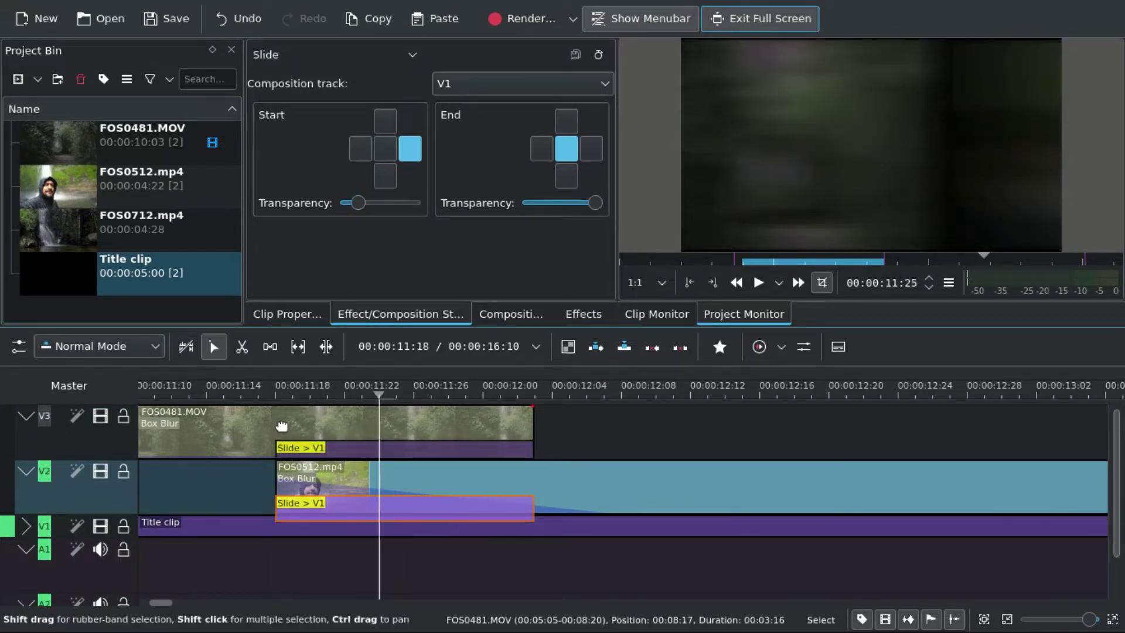
key("Right")
key("Right")
key("Right")
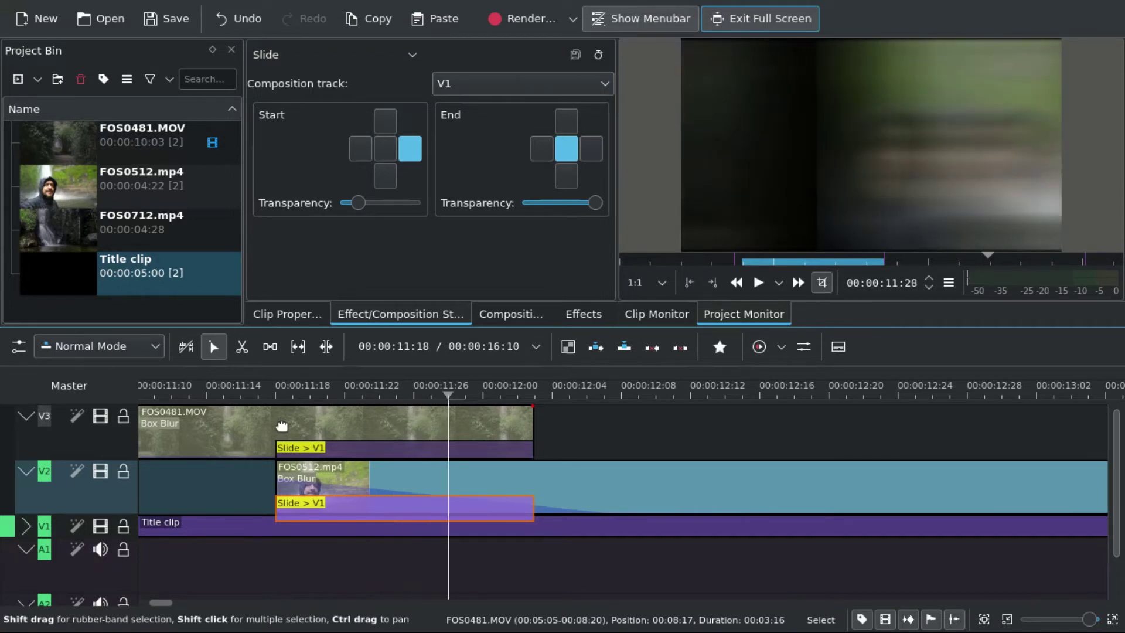
key("Right")
key("Right")
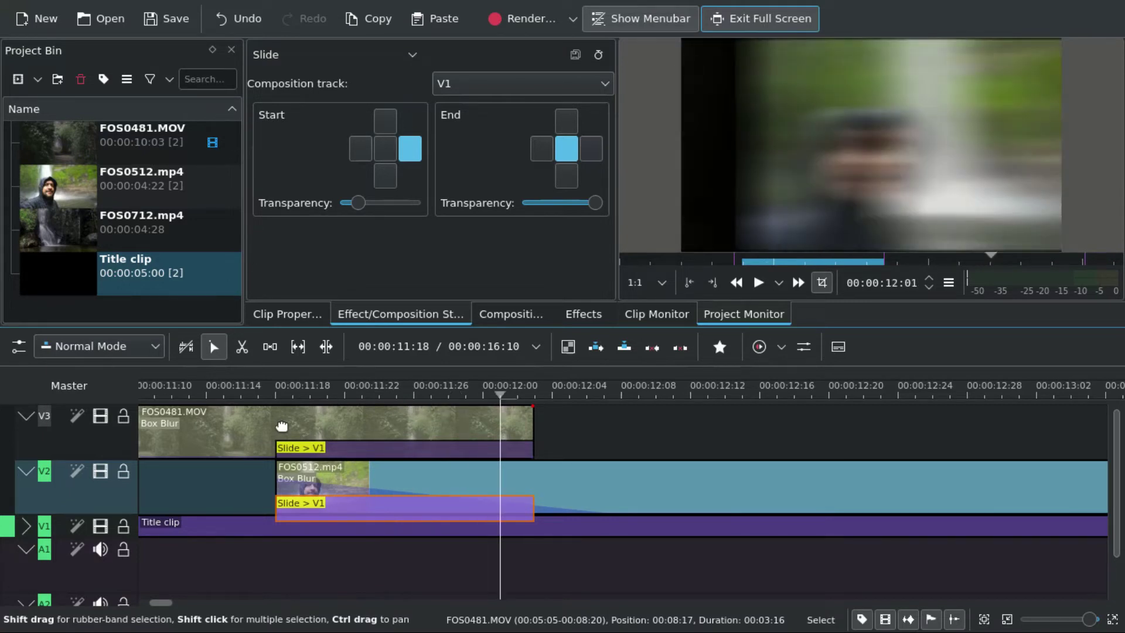
key("Right")
key("Right")
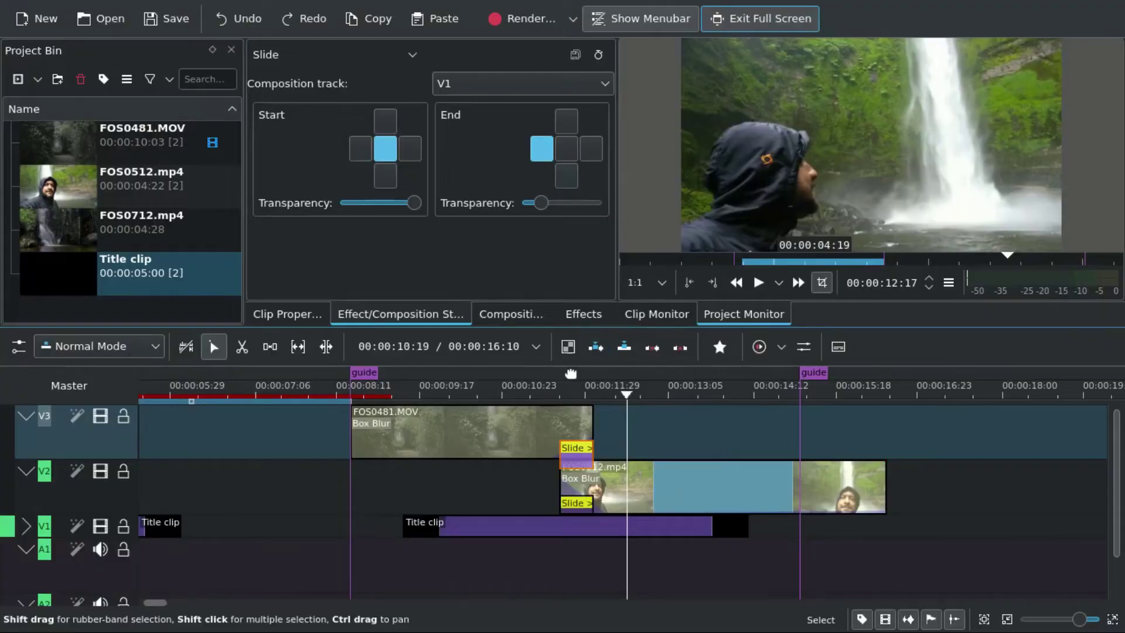
Step: Set the vertical multiplier of FOS0481.MOV's last Box Blur keyframe to 39 and check a frame within the overlap
left_click(555, 387)
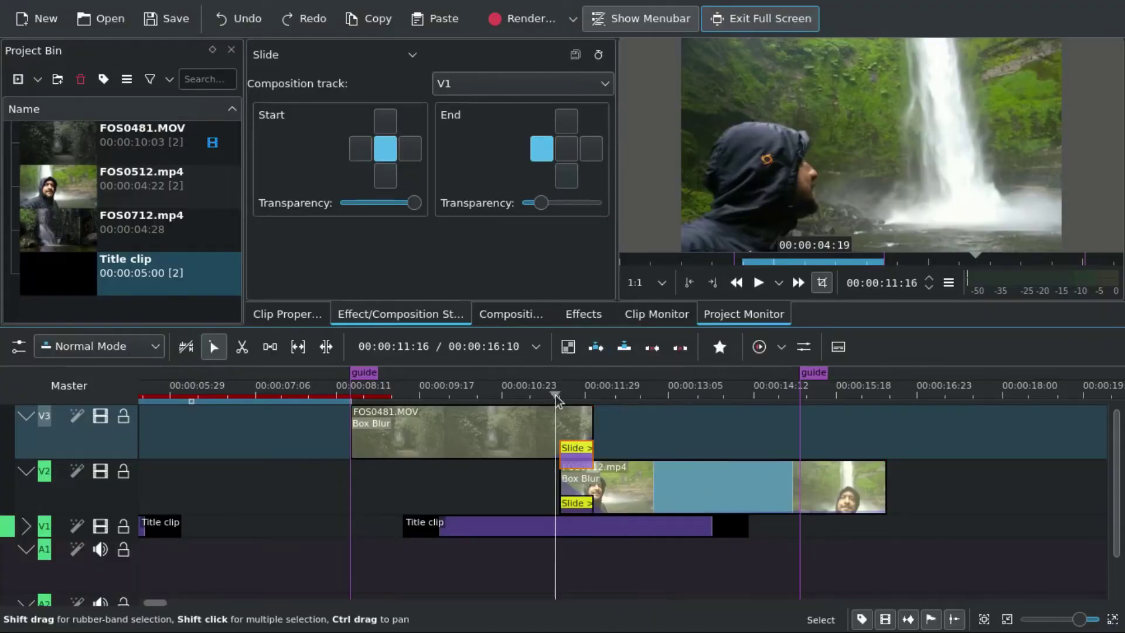
left_click(550, 436)
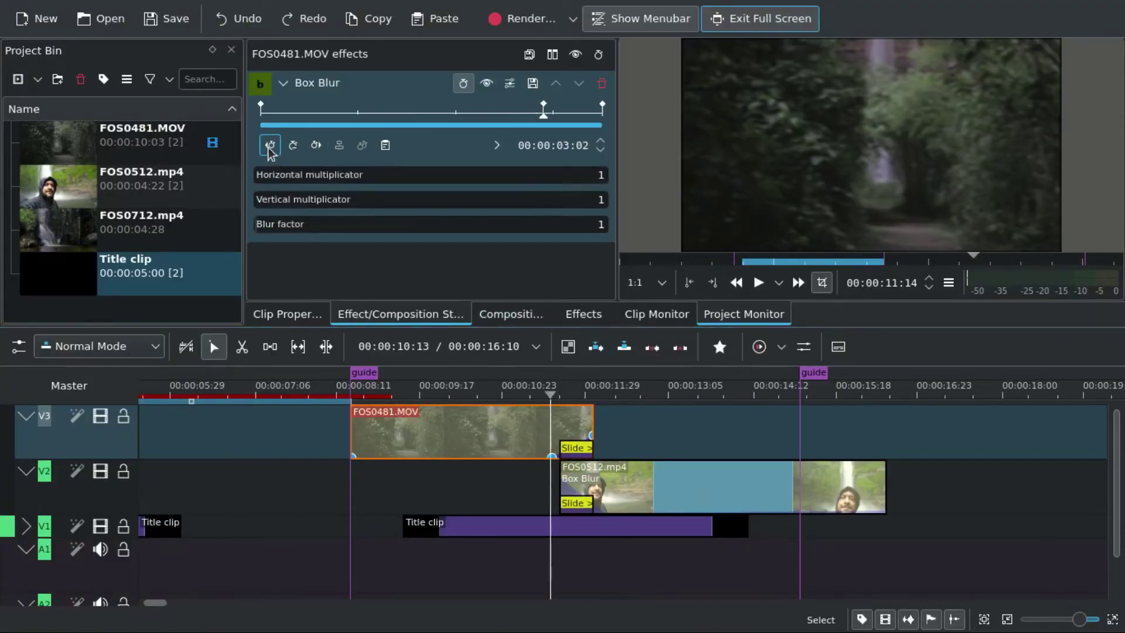
left_click(316, 145)
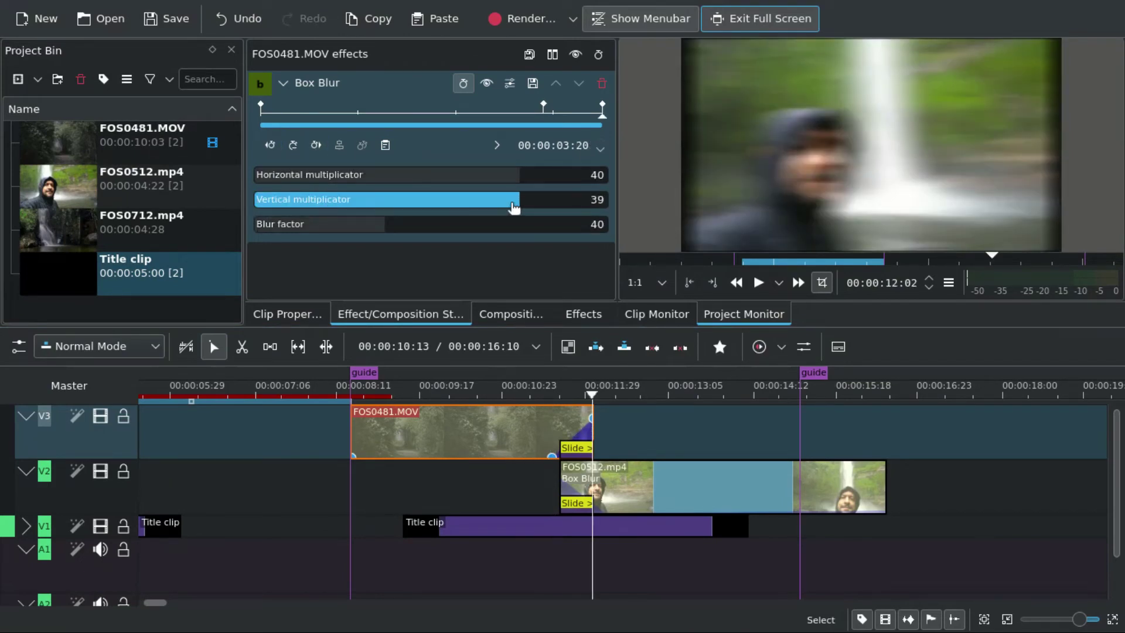
left_click(581, 395)
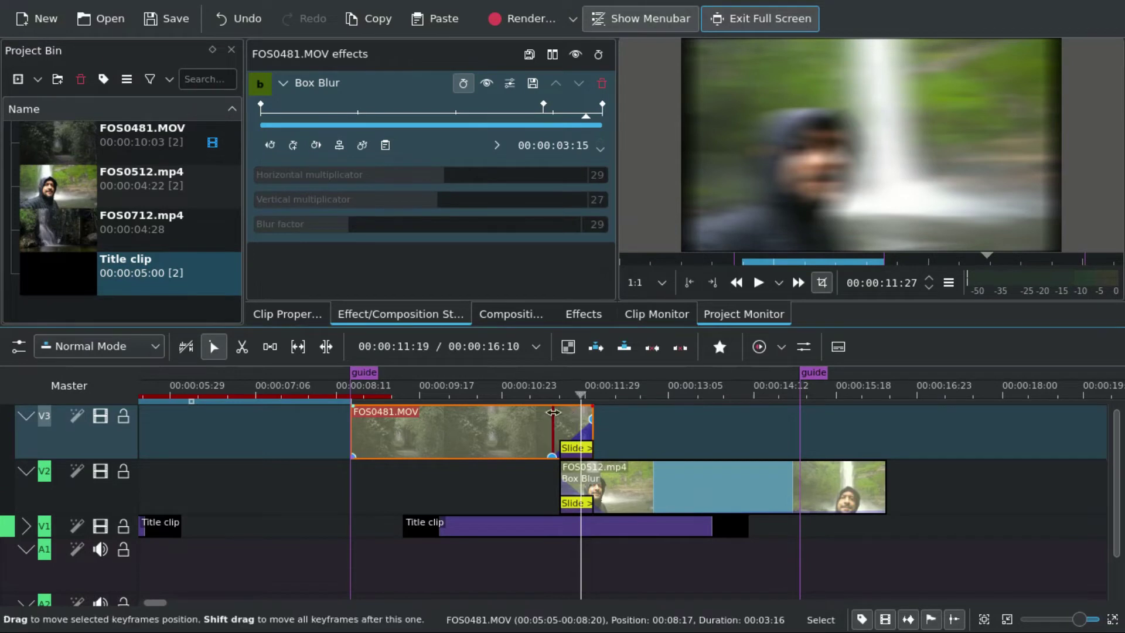
Step: Set the vertical multiplier to 39 and the blur factor to 42 on FOS0512.mp4's first Box Blur keyframe
left_click(575, 505)
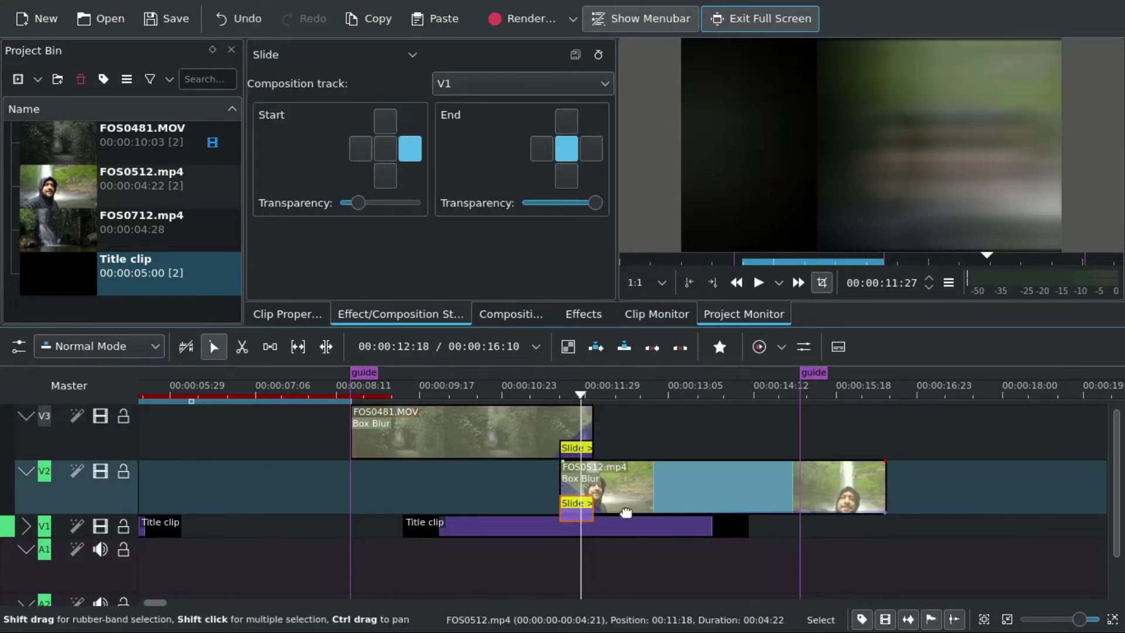
left_click(625, 510)
left_click(269, 146)
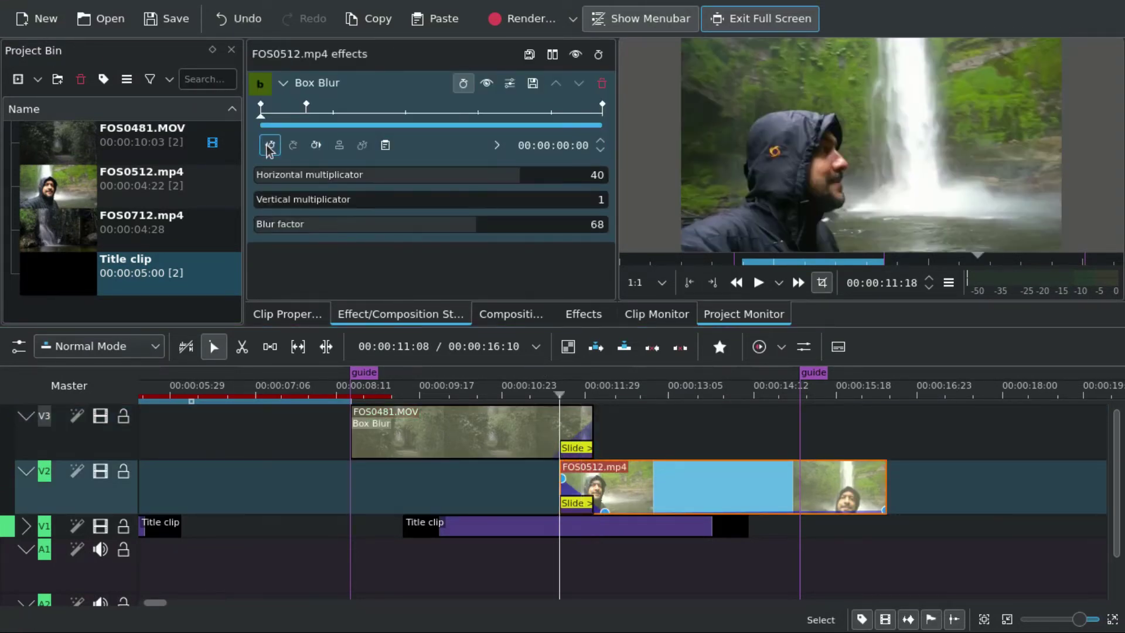
left_click_drag(265, 202, 369, 203)
left_click_drag(496, 205, 514, 203)
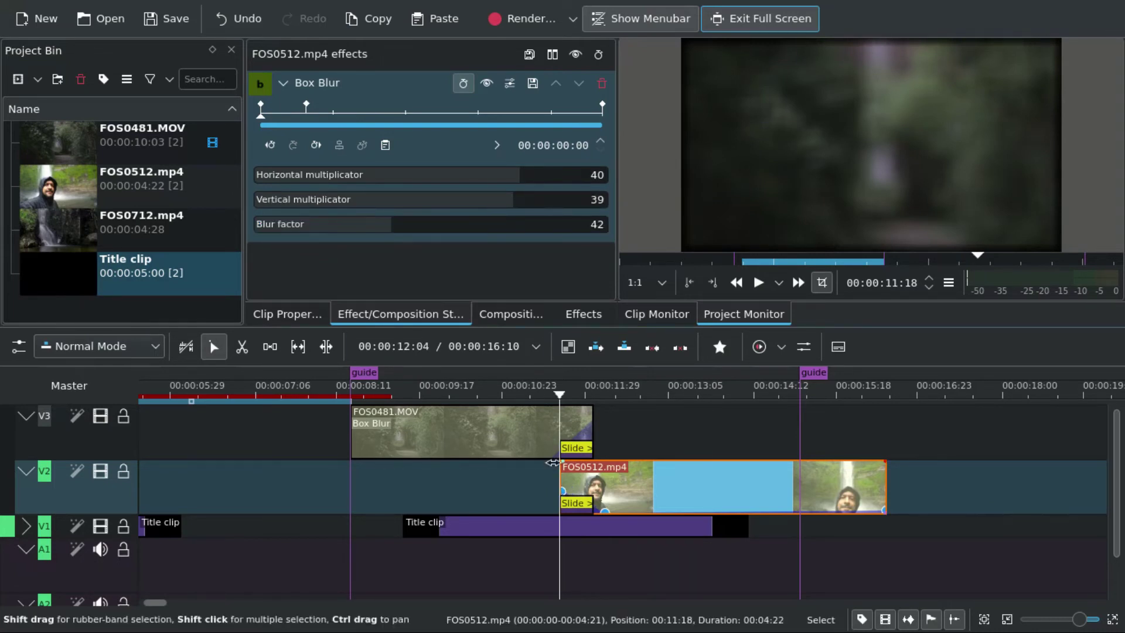
Step: Review FOS0481.MOV's Box Blur values at each of its keyframes and at a frame in the middle of the overlap
left_click(554, 434)
left_click(266, 150)
left_click(265, 146)
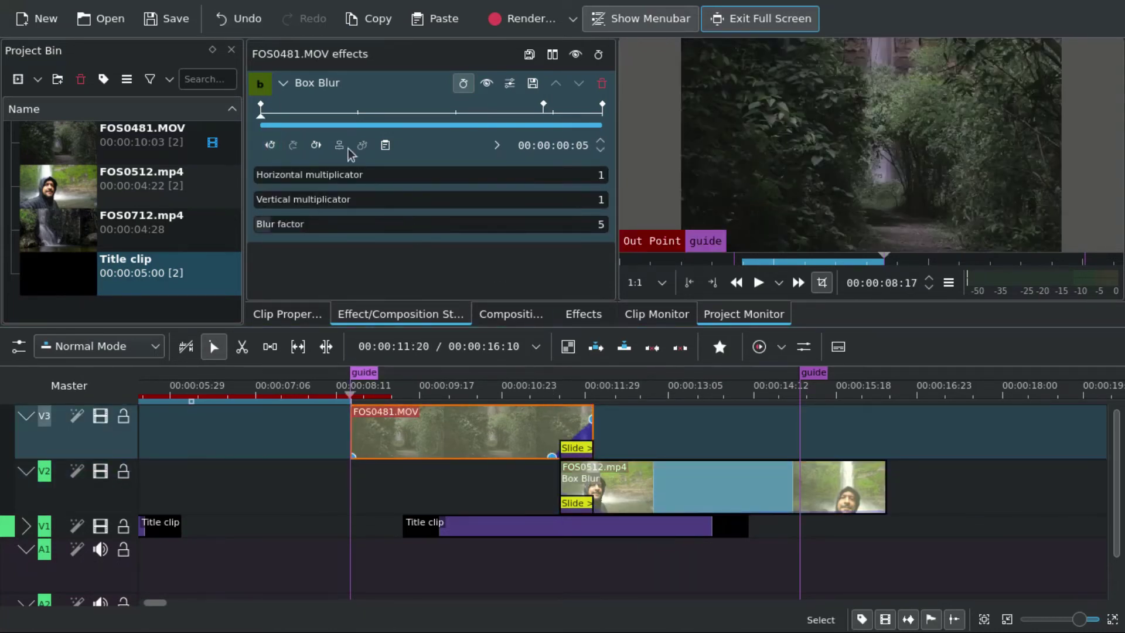
left_click(317, 146)
left_click(270, 147)
left_click(315, 145)
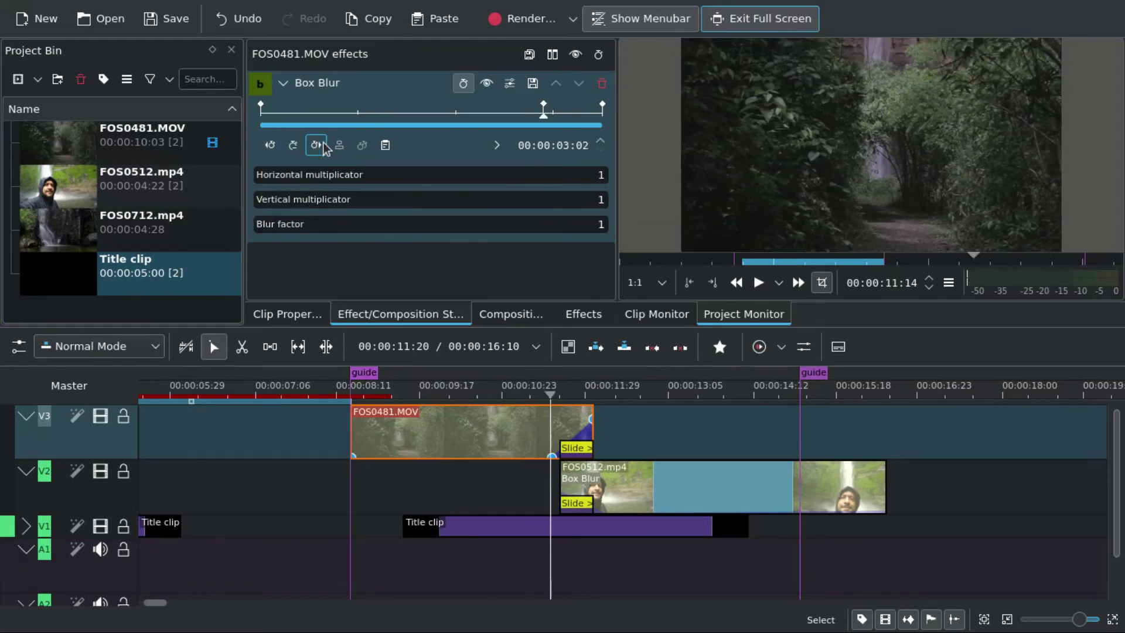
left_click(315, 146)
left_click(574, 399)
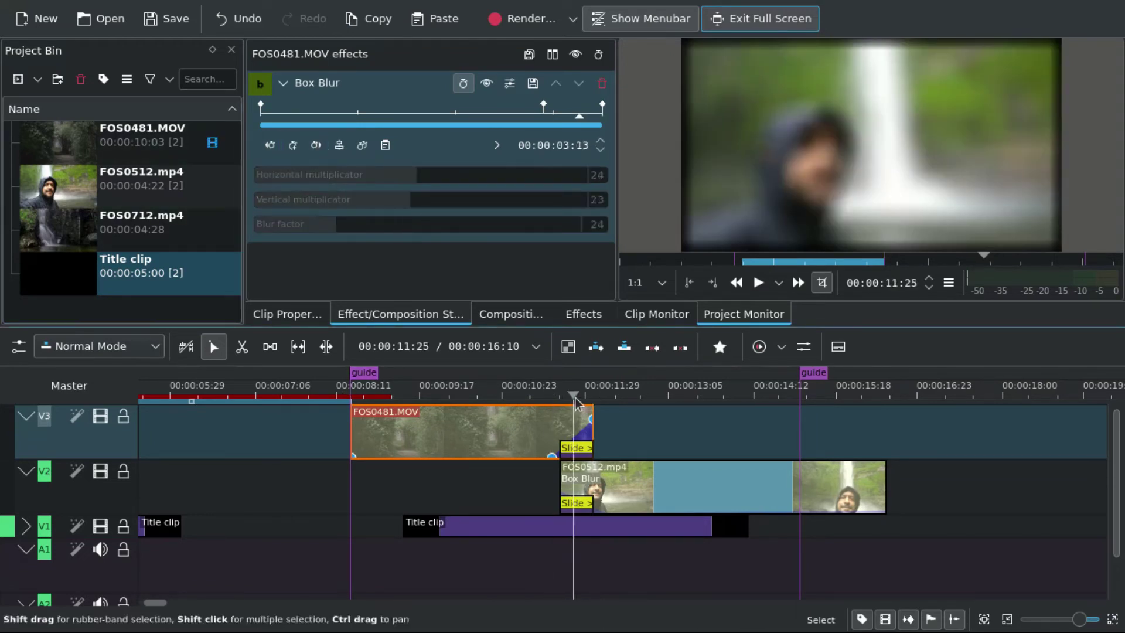